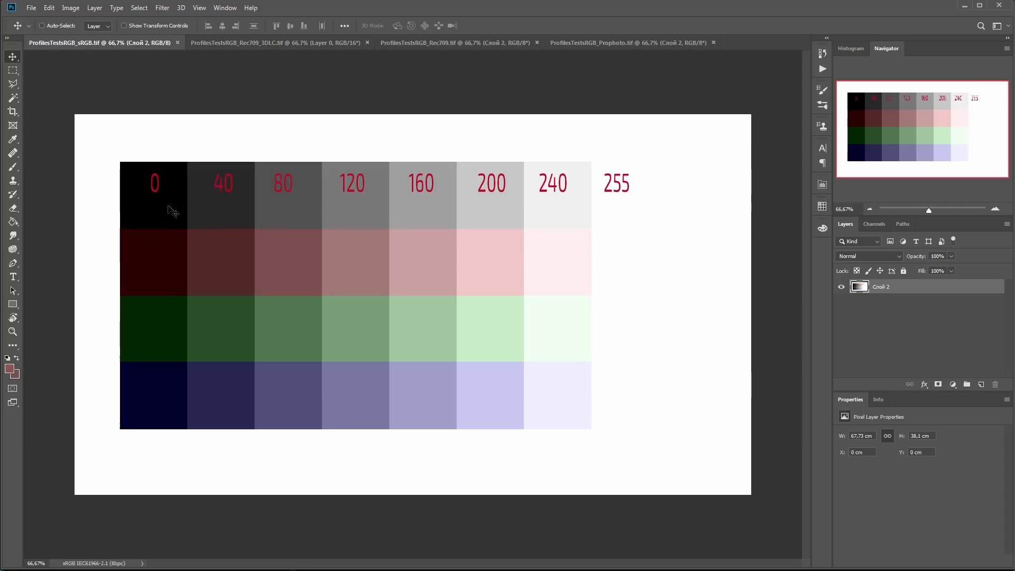
# - Show the Info readouts and check the embedded color profile of each of the four ProfilesTestsRGB images
pyautogui.click(878, 399)
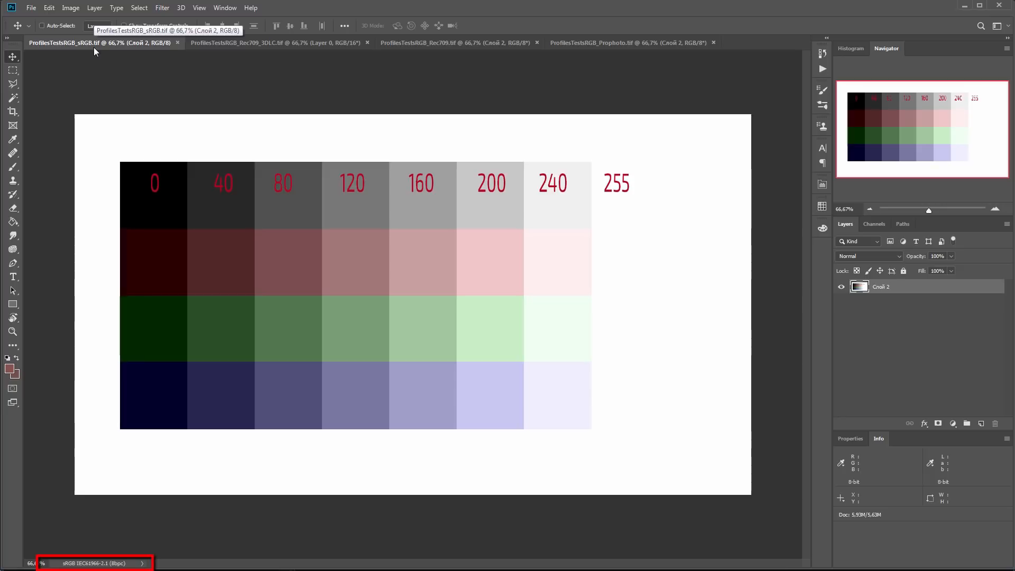
pyautogui.click(226, 43)
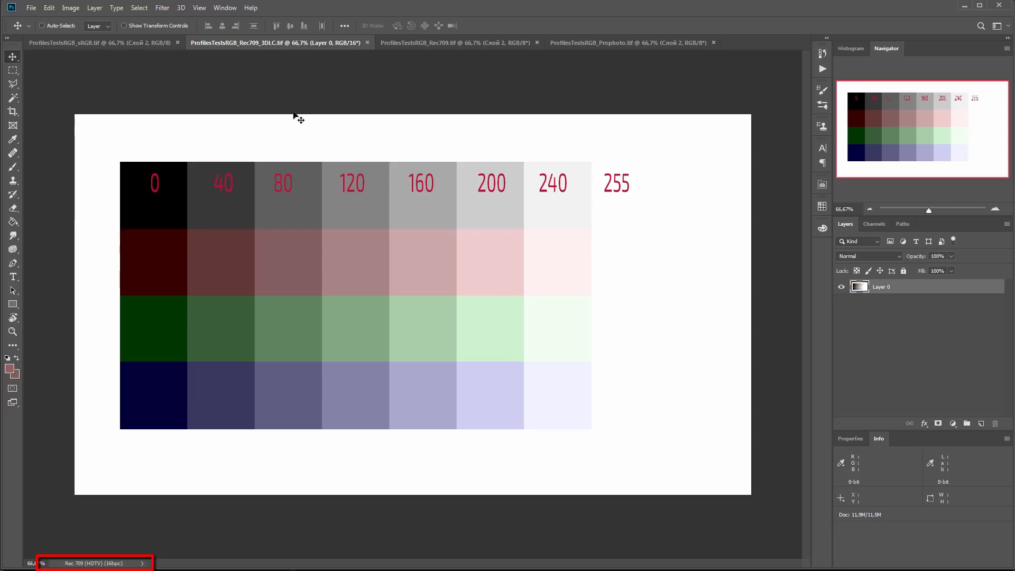
pyautogui.click(429, 43)
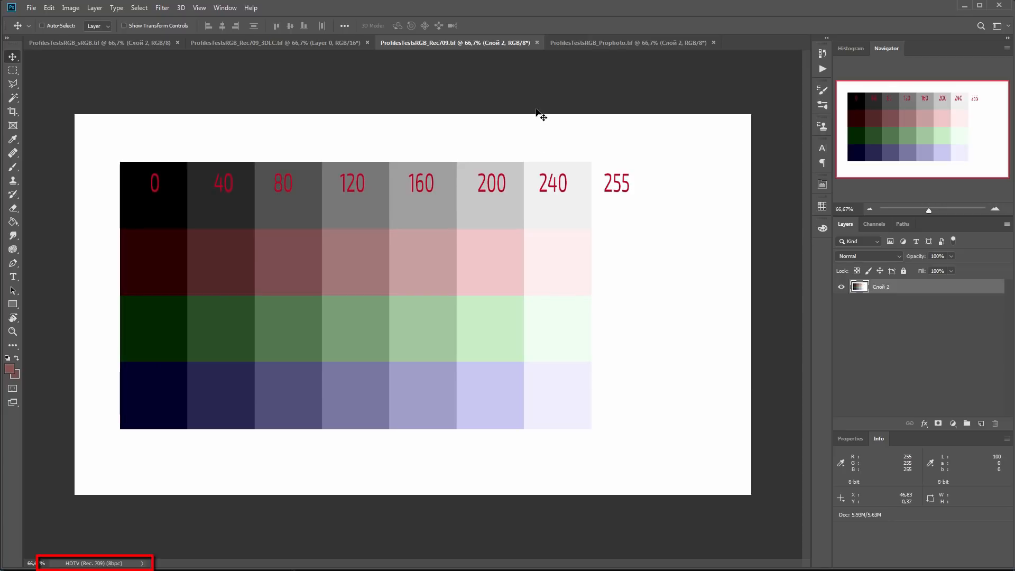
pyautogui.click(595, 43)
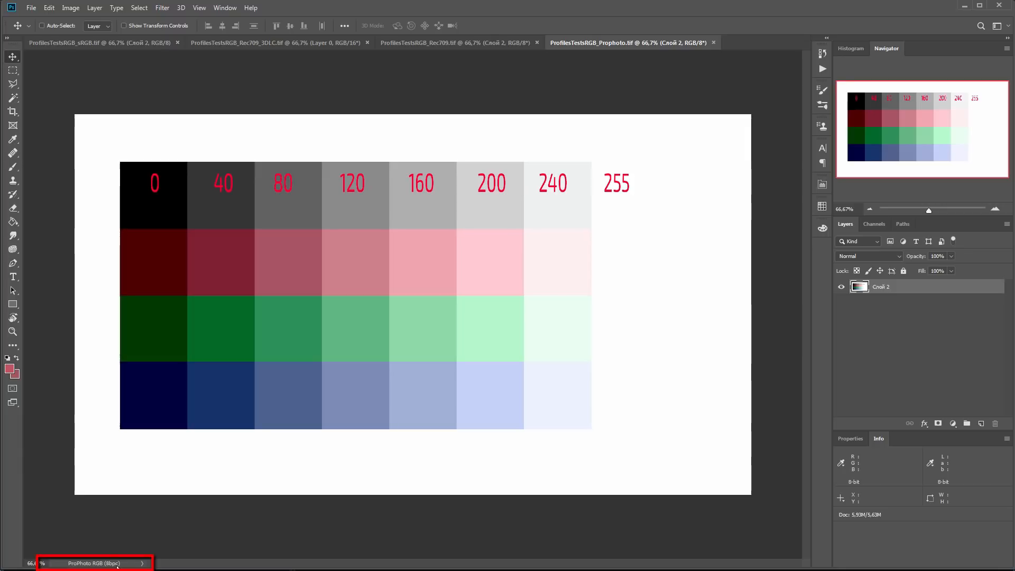
pyautogui.hotkey('ctrl', 'Tab')
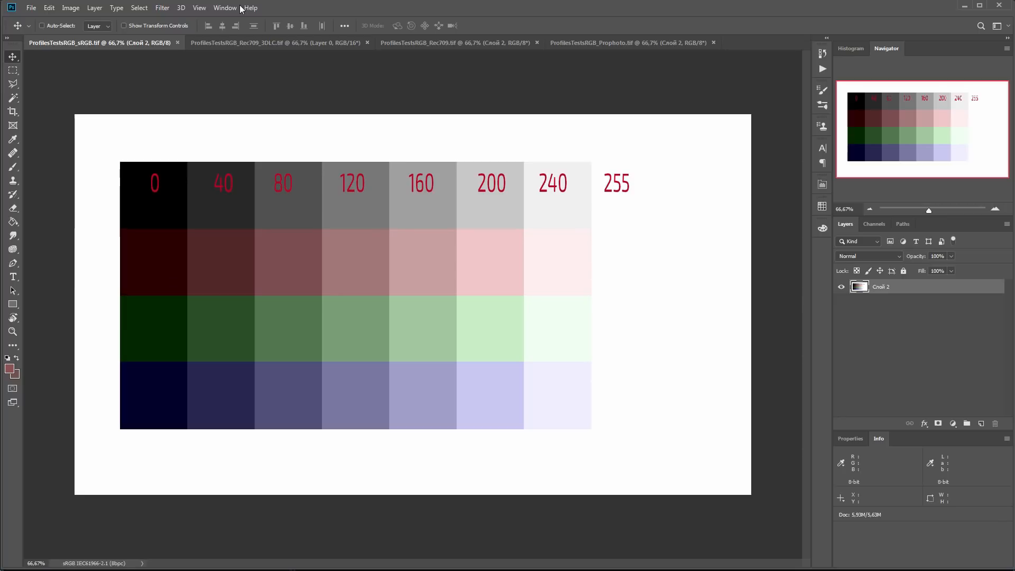
# - Open the screenshot of the sRGB test image as a separate document, sample its 40 gray patch, and close it
pyautogui.moveTo(773, 1); pyautogui.dragTo(764, 40)
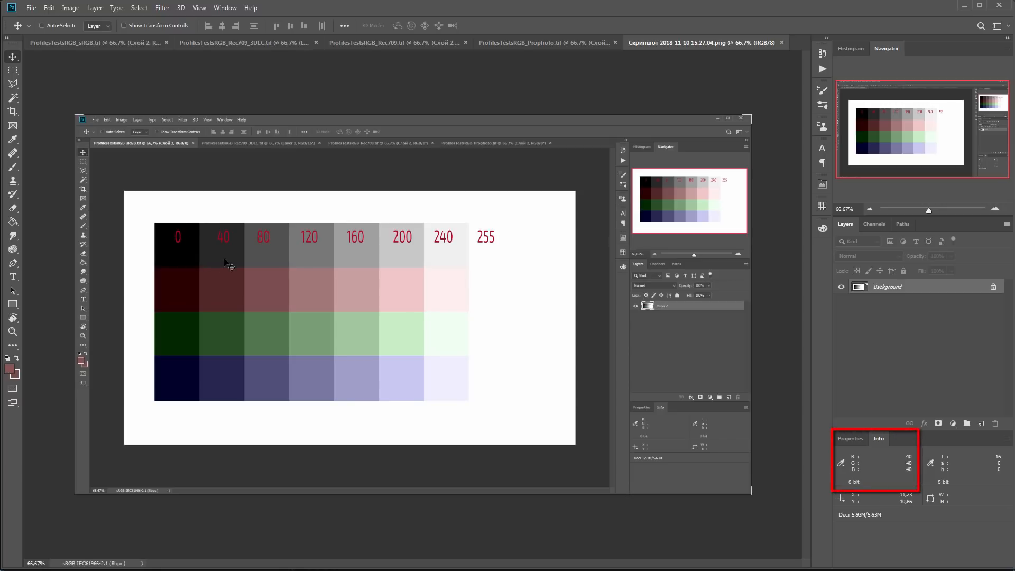
pyautogui.click(782, 42)
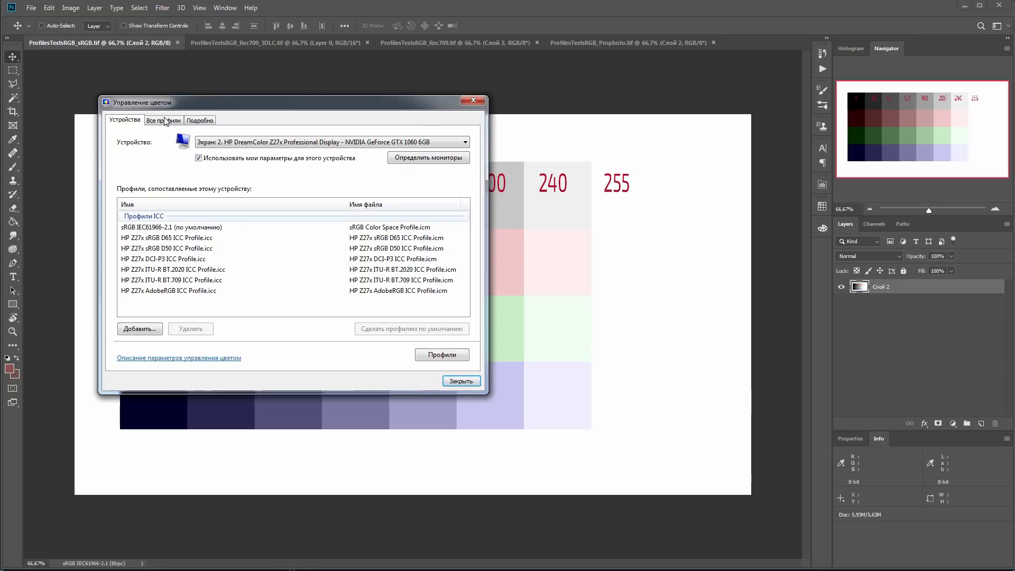
# - Check the default profile assigned to the HP DreamColor Z27x display in the Windows color management dialog and close it
pyautogui.click(244, 143)
pyautogui.click(232, 193)
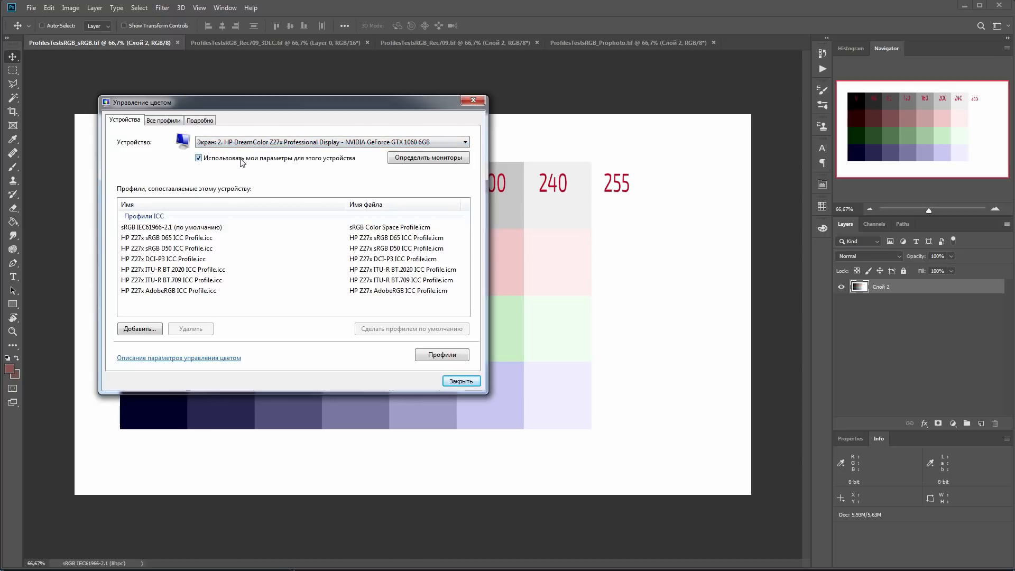
pyautogui.click(201, 228)
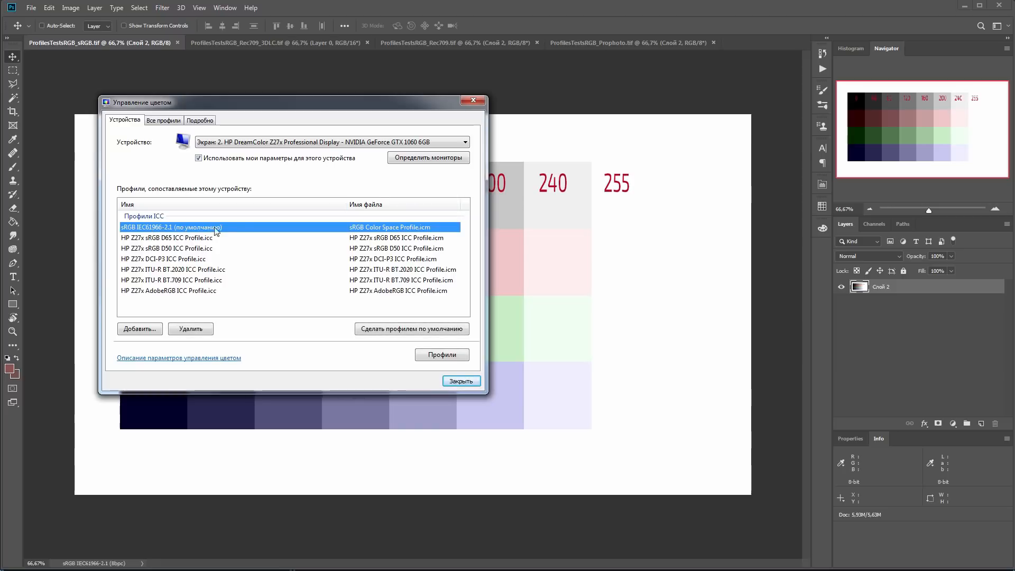
pyautogui.click(461, 381)
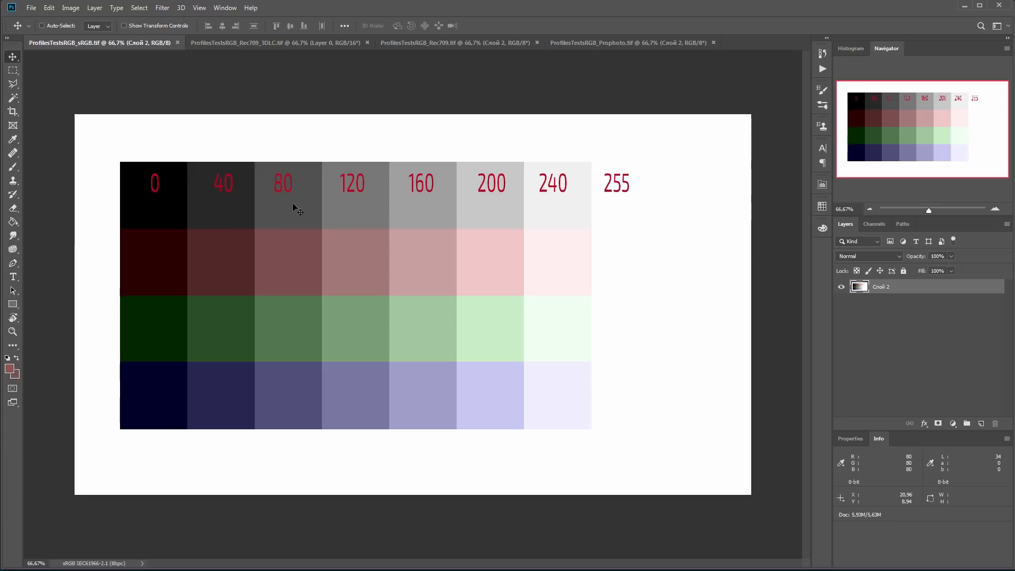
# - Display ProfilesTestsRGB_Rec709_3DLC.tif and its opened screenshot to compare their gray patches
pyautogui.click(284, 44)
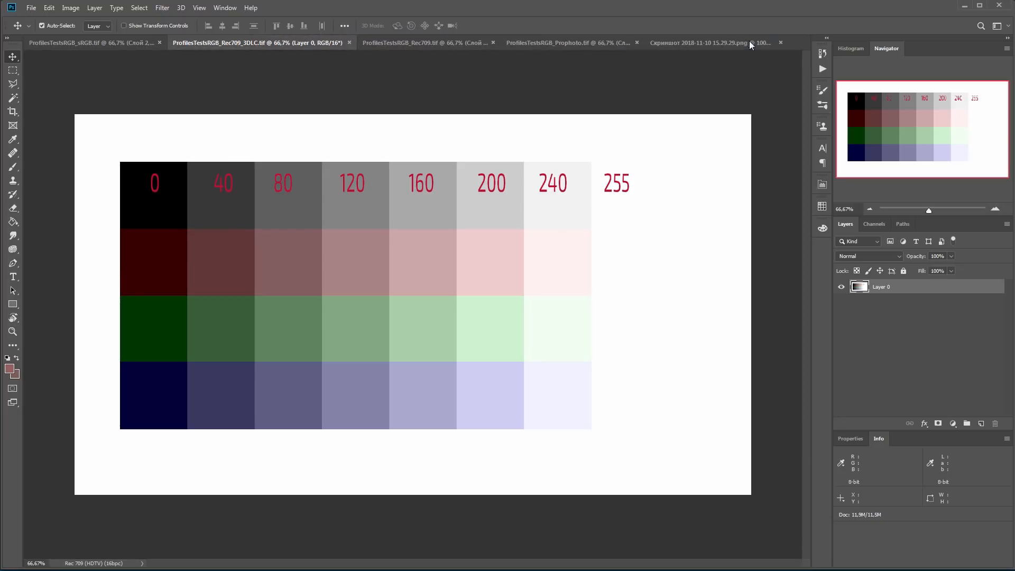
pyautogui.click(750, 42)
# - With the sRGB image active, set the foreground color to Lab 23, 0, 0 and return to the Rec709_3DLC screenshot
pyautogui.click(126, 43)
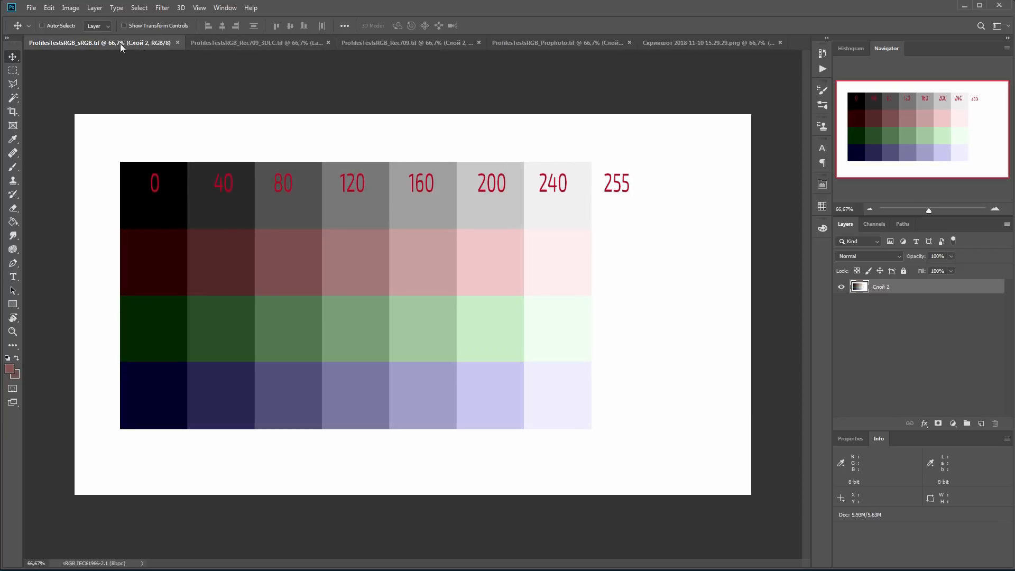
pyautogui.click(11, 369)
pyautogui.click(960, 375)
pyautogui.write('23')
pyautogui.press('Tab')
pyautogui.write('0')
pyautogui.press('Tab')
pyautogui.write('0')
pyautogui.click(236, 39)
pyautogui.click(722, 38)
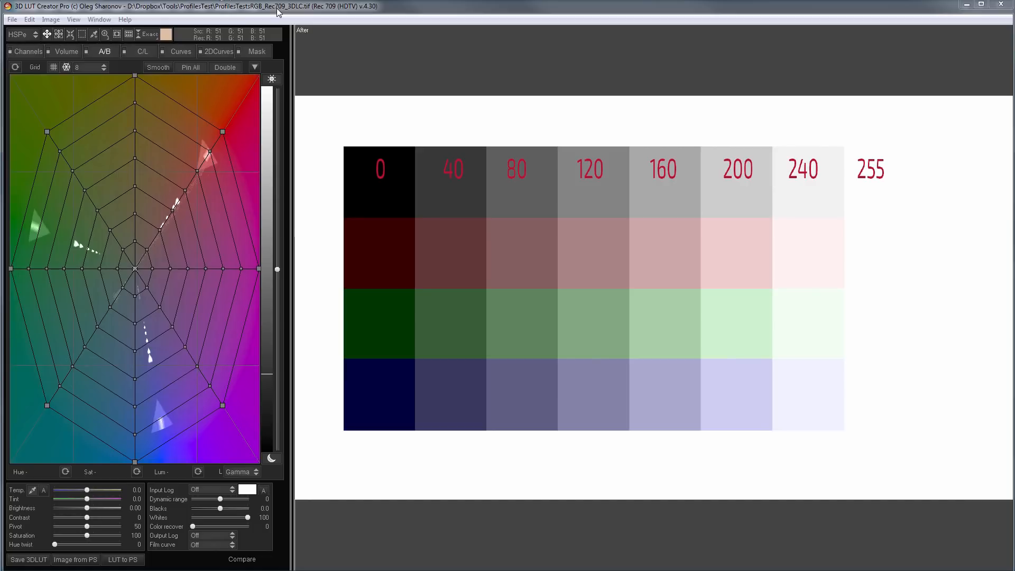
# - Check which monitor color profile is loaded in 3D LUT Creator's color management options
pyautogui.click(12, 19)
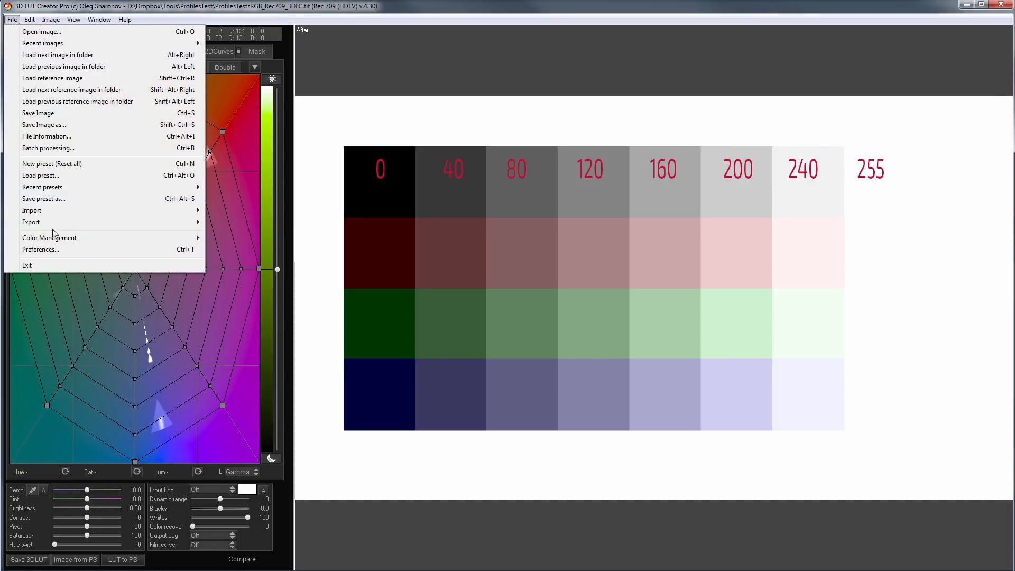
pyautogui.moveTo(188, 239)
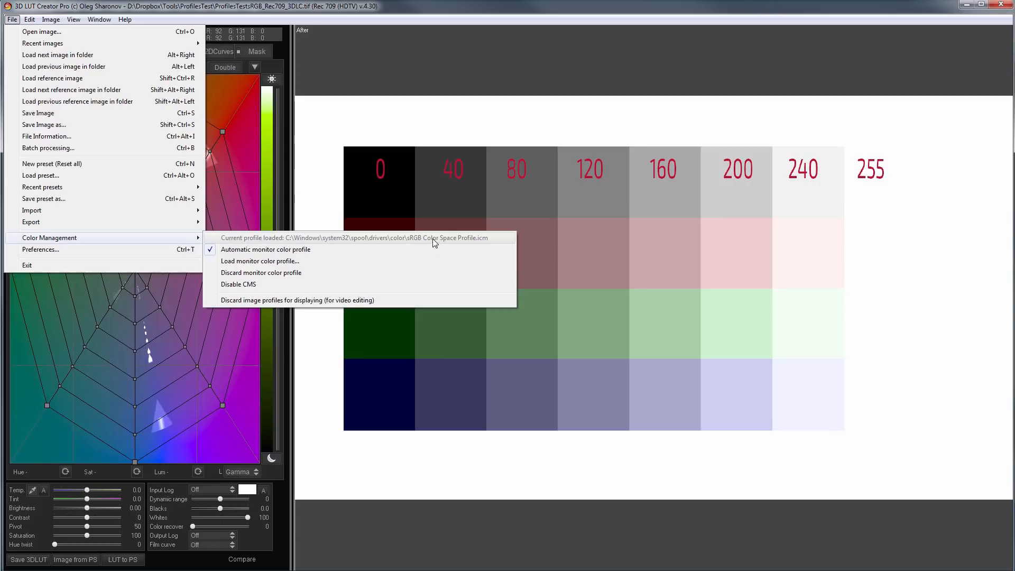
pyautogui.click(416, 20)
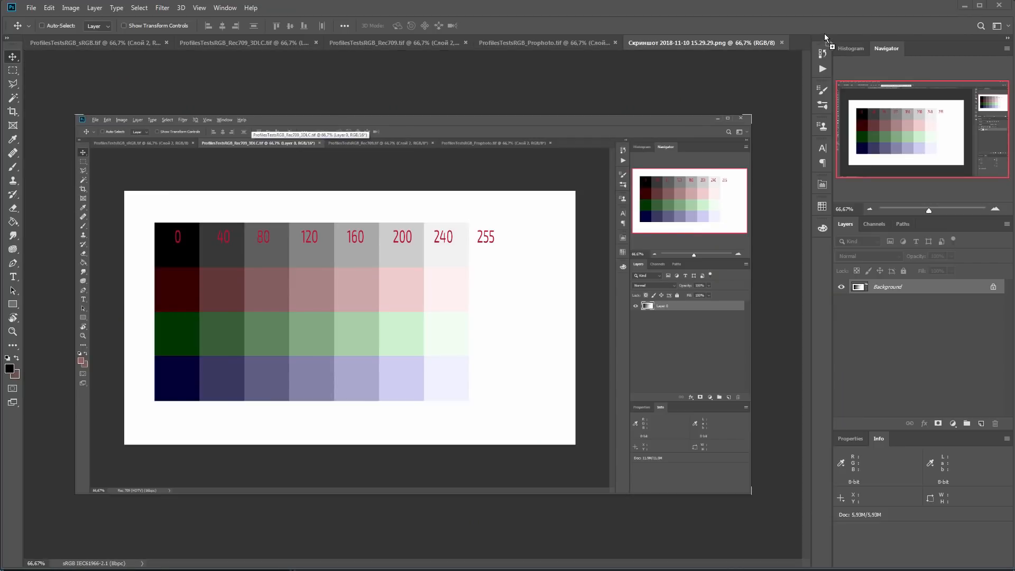
# - Open the 3D LUT Creator screenshot in Photoshop, sample its 40 gray patch, and close both screenshot documents
pyautogui.moveTo(809, 1); pyautogui.dragTo(794, 40)
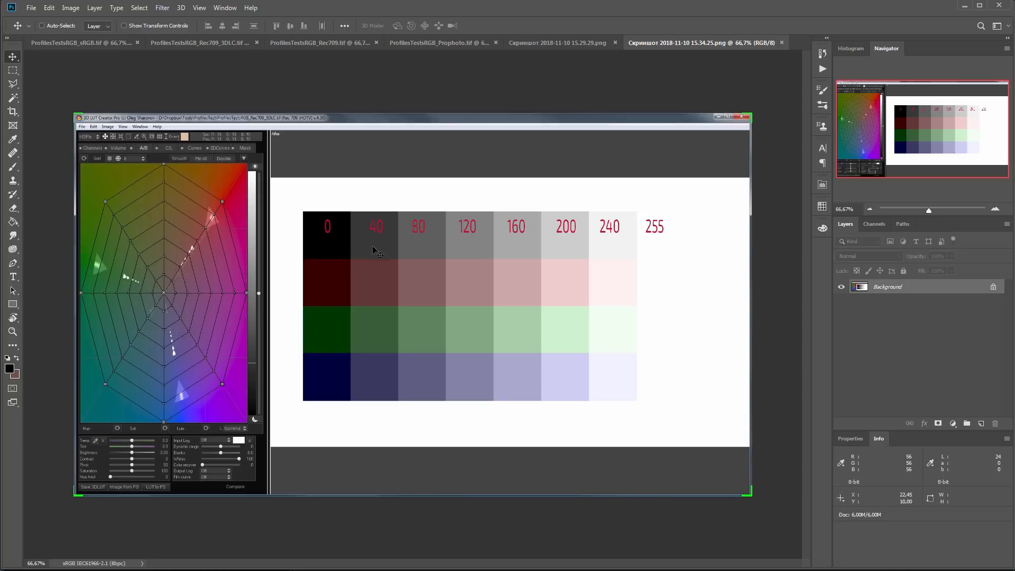
pyautogui.click(784, 42)
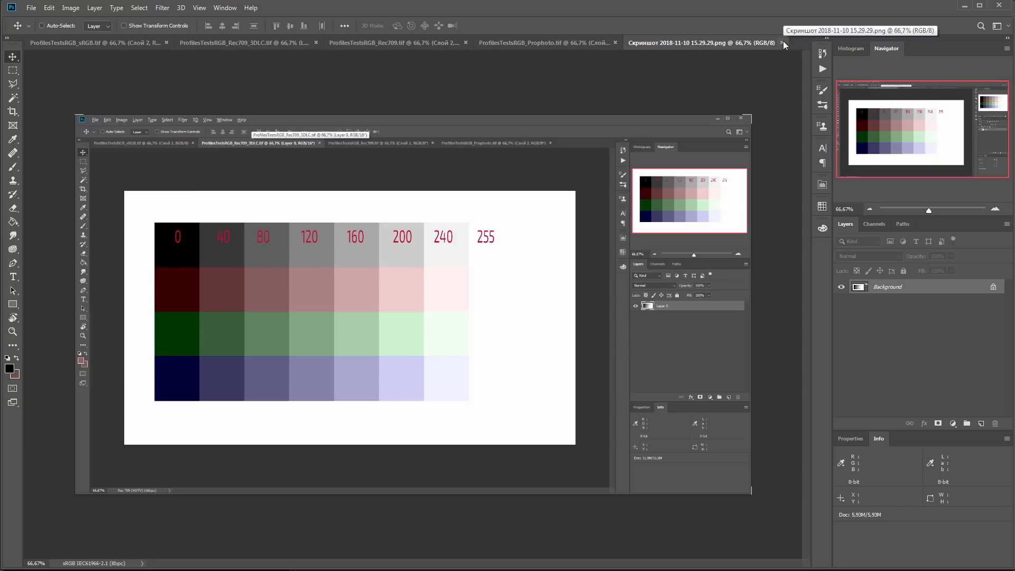
pyautogui.click(783, 41)
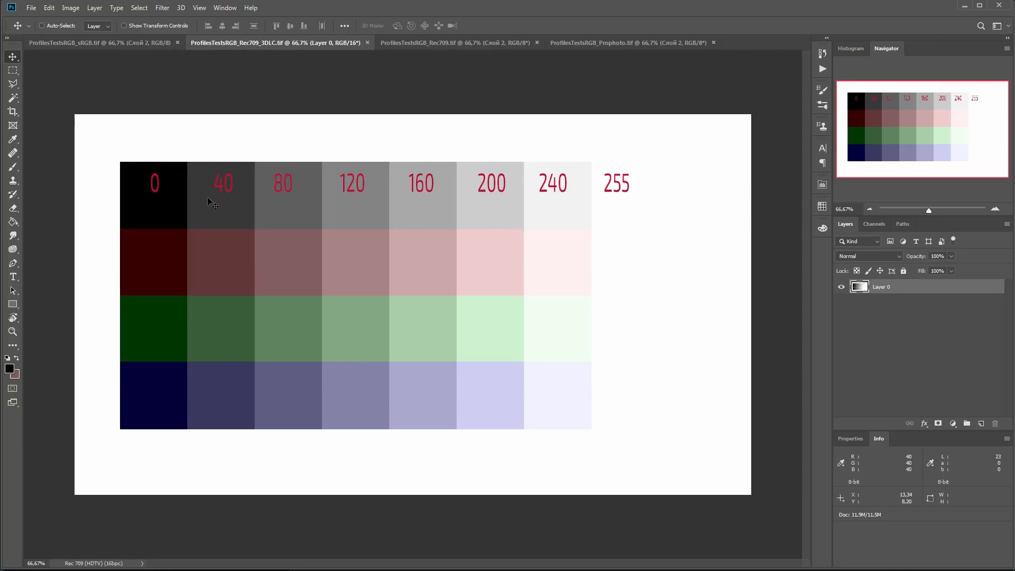
# - Compare the gray patches and profiles of the sRGB, Rec709_3DLC and Rec709 test images
pyautogui.click(137, 42)
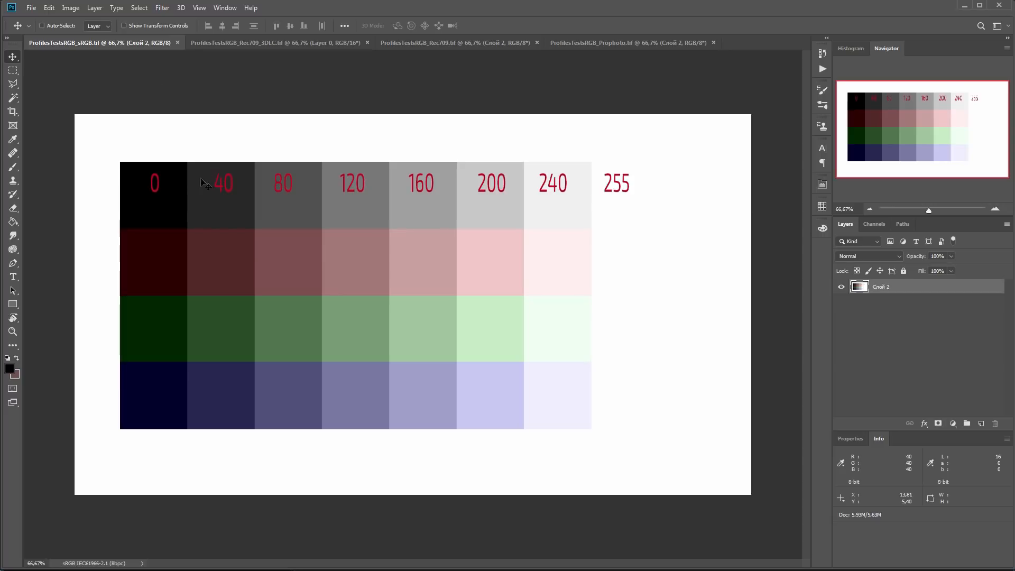
pyautogui.click(239, 41)
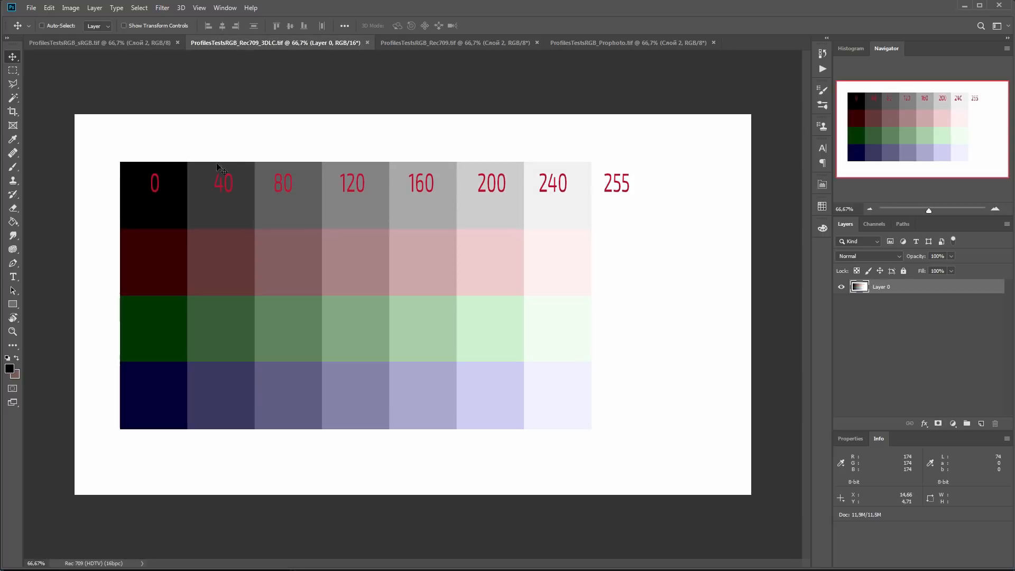
pyautogui.click(414, 43)
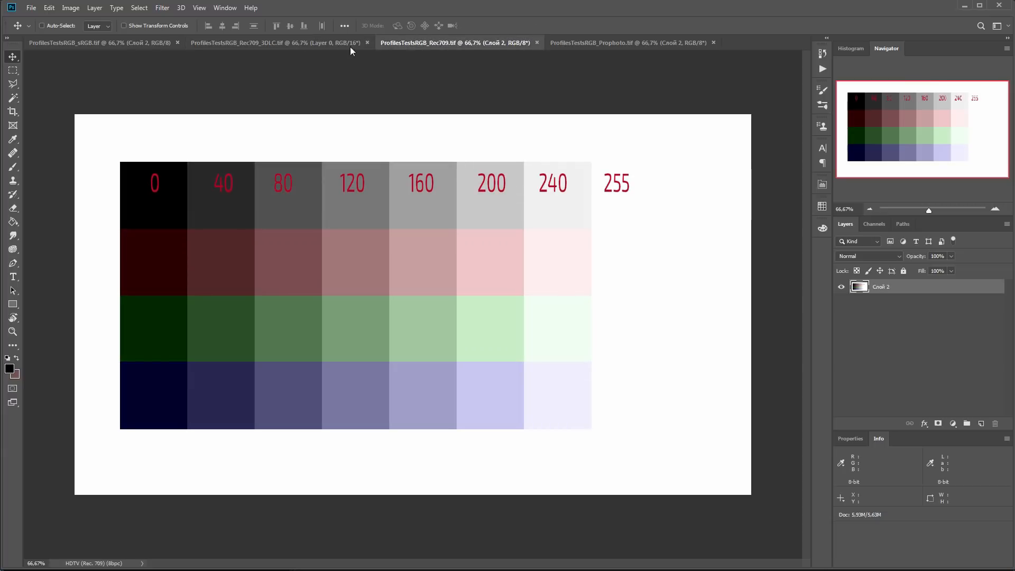
pyautogui.click(323, 46)
pyautogui.click(415, 49)
pyautogui.click(127, 41)
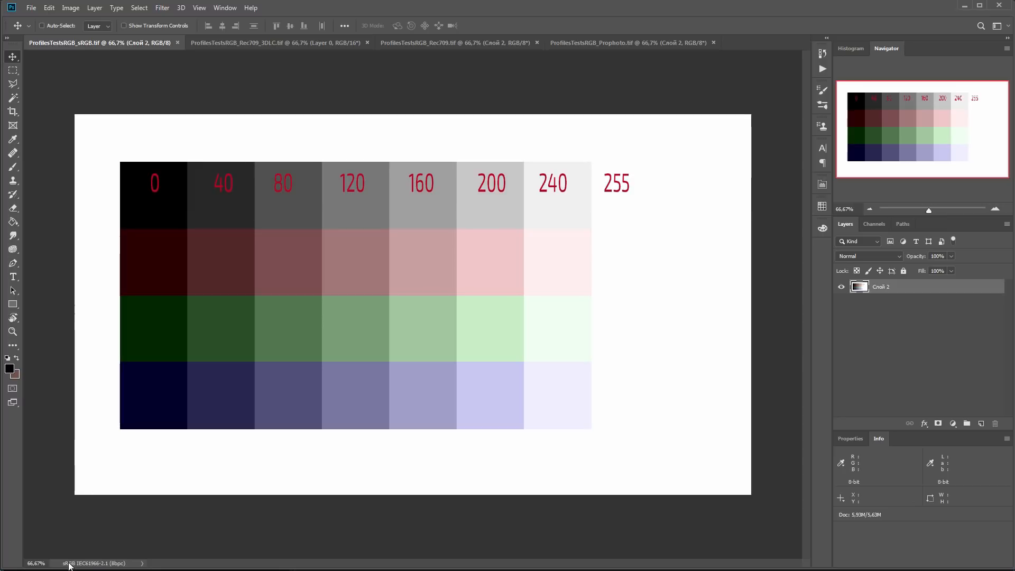
pyautogui.click(431, 42)
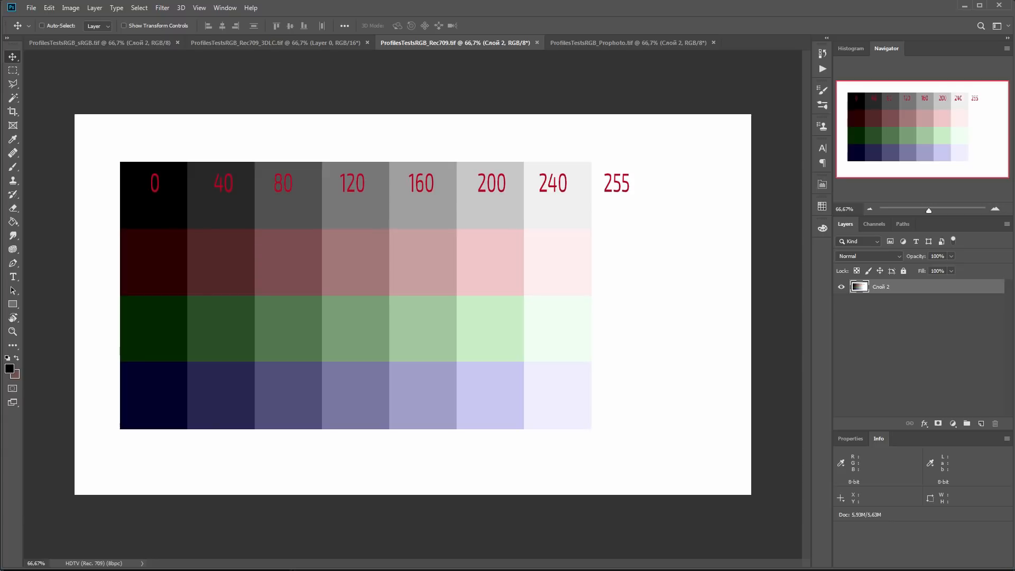
# - Open the screenshot of the Rec709 test image and compare its 40 gray patch with the original
pyautogui.hotkey('alt', 'Tab')
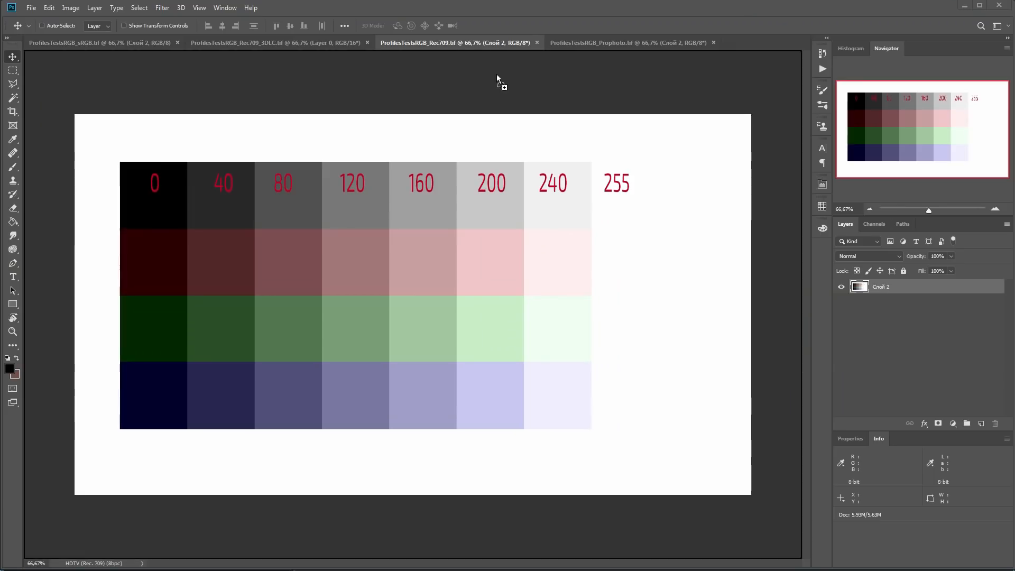
pyautogui.click(743, 41)
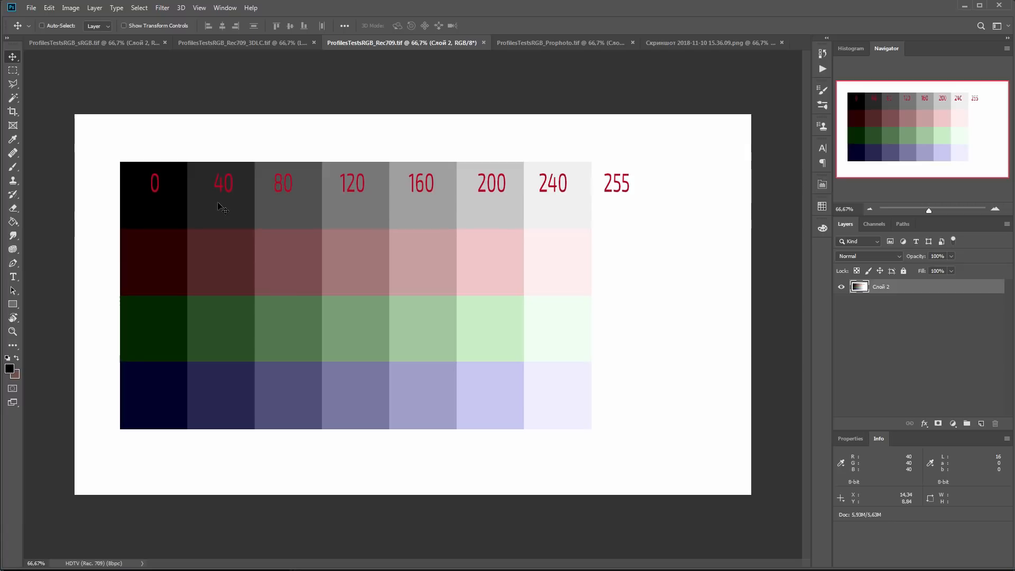
# - Display the ProPhoto test image, open its screenshot as a separate document, and sample the 40 gray patch
pyautogui.click(567, 42)
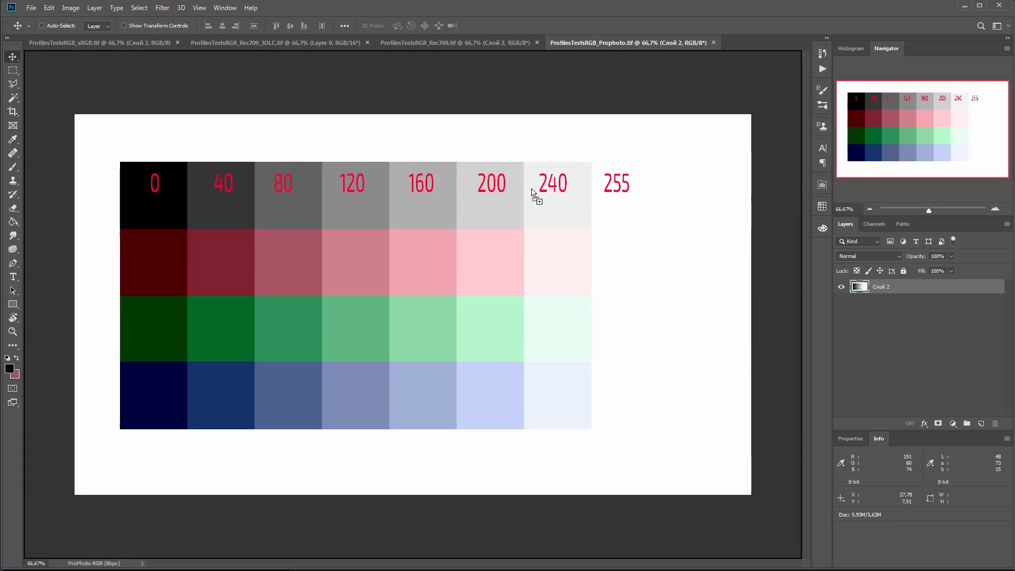
pyautogui.moveTo(733, 60); pyautogui.dragTo(744, 40)
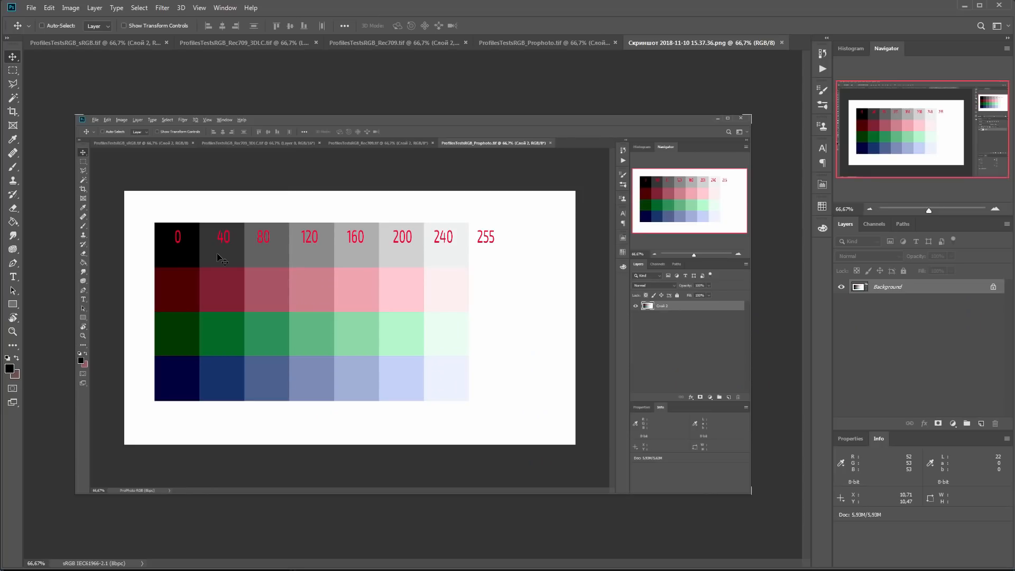
# - Return to the ProPhoto test image and set the second color readout to HSB Color
pyautogui.hotkey('ctrl', 'shift', 'Tab')
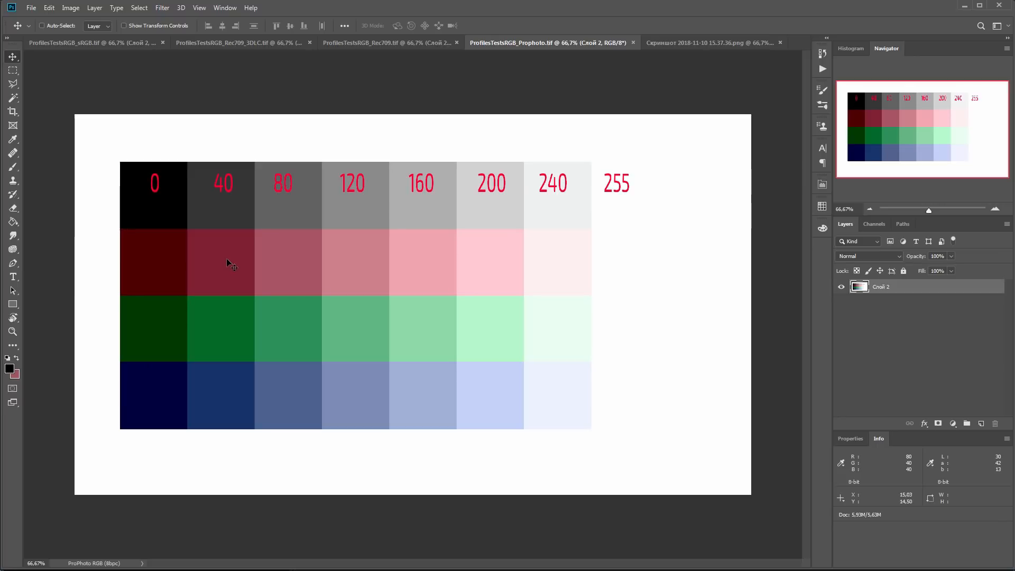
pyautogui.click(931, 464)
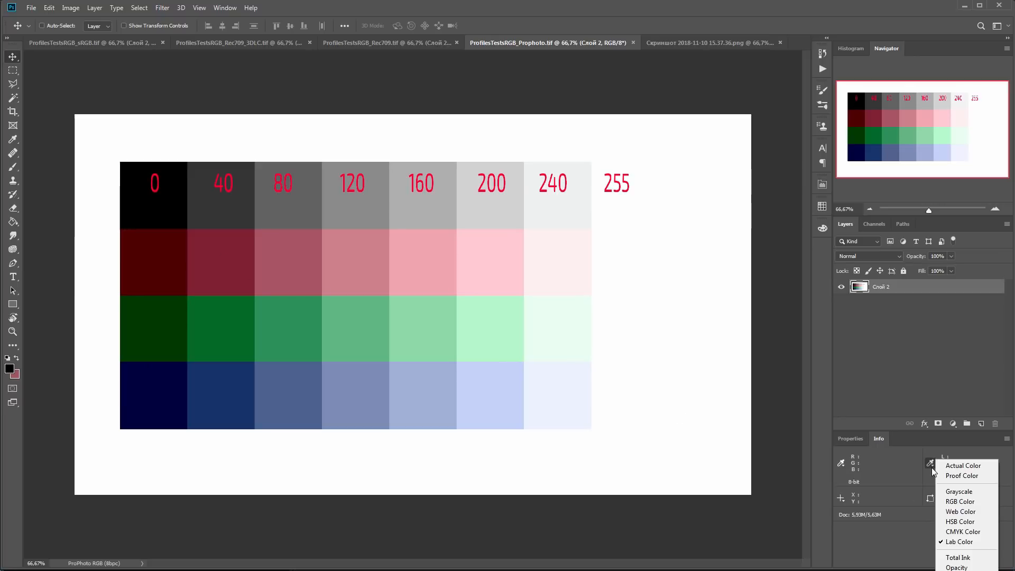
pyautogui.click(955, 523)
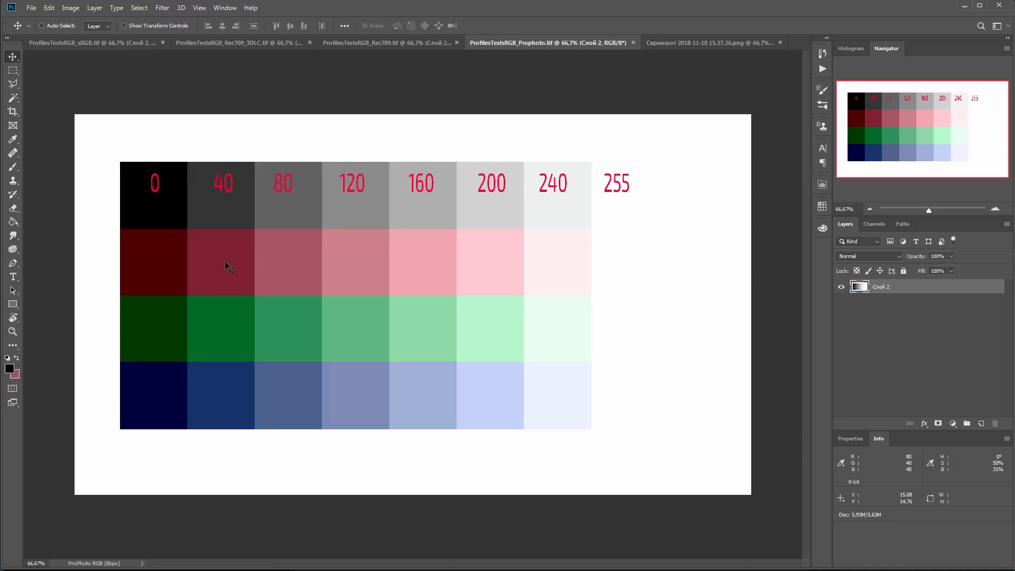
# - Inspect the ProPhoto screenshot's patches with the HSB readout and close the screenshot
pyautogui.click(687, 44)
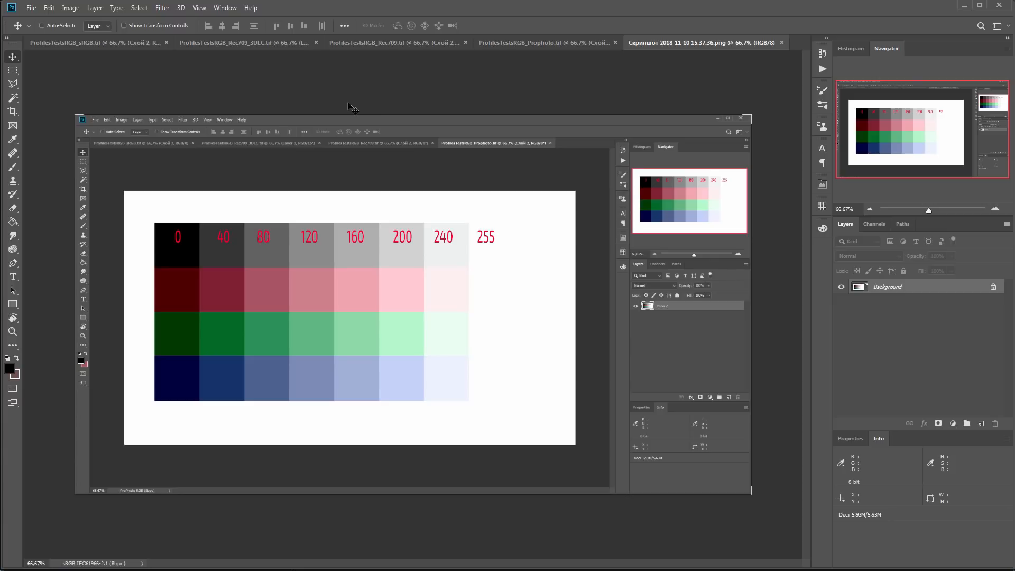
pyautogui.click(782, 42)
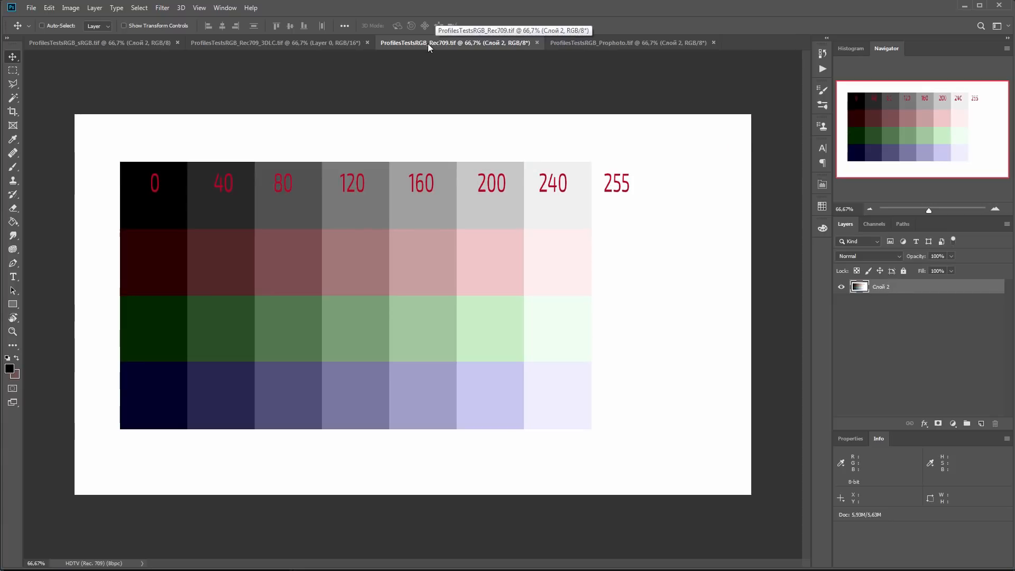
# - Display the sRGB test image, and associate the ProPhoto profile with the HP DreamColor Z27x display in Windows Color Management as its default
pyautogui.click(89, 46)
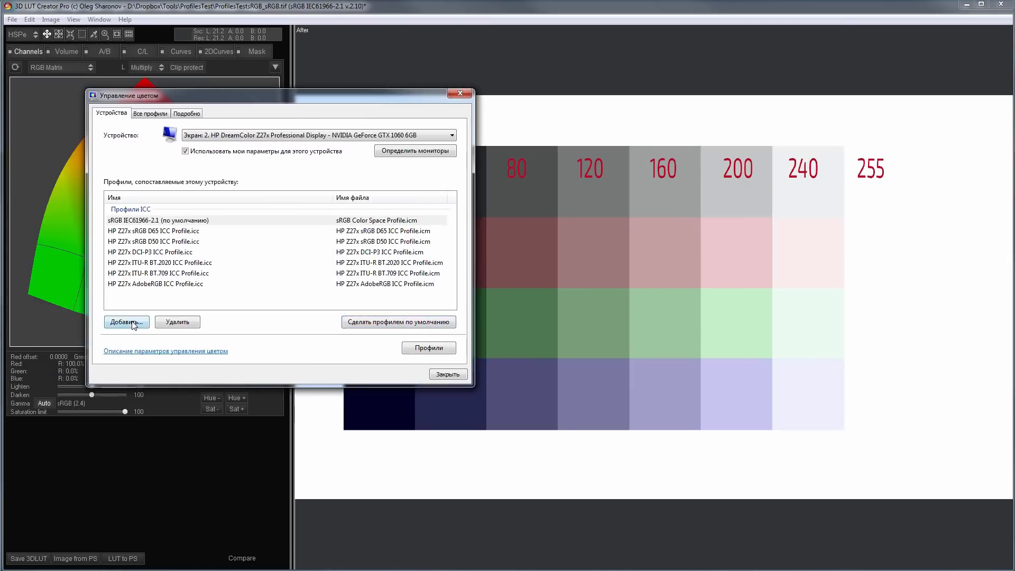
pyautogui.click(133, 324)
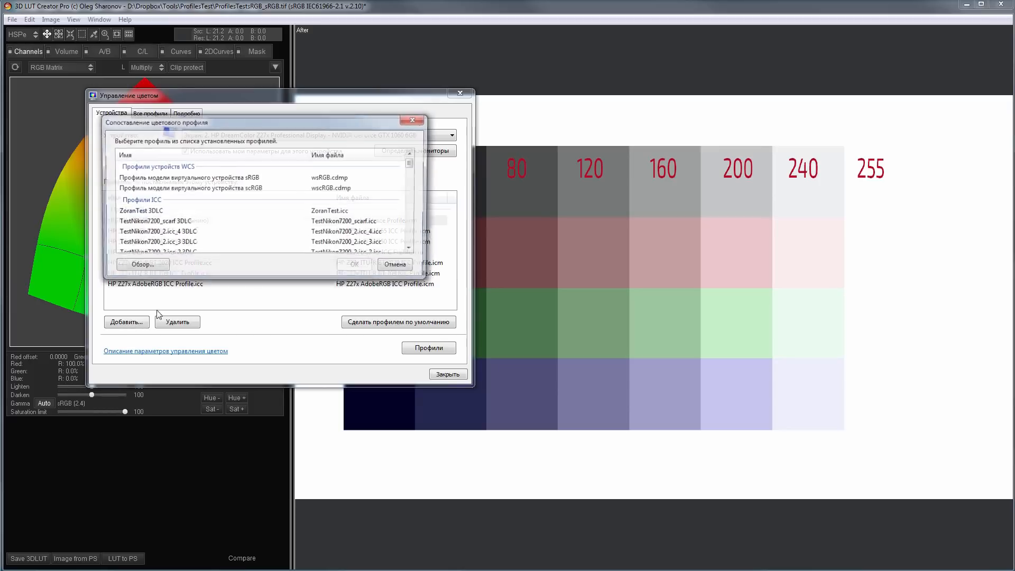
pyautogui.moveTo(412, 162); pyautogui.dragTo(412, 185)
pyautogui.click(138, 229)
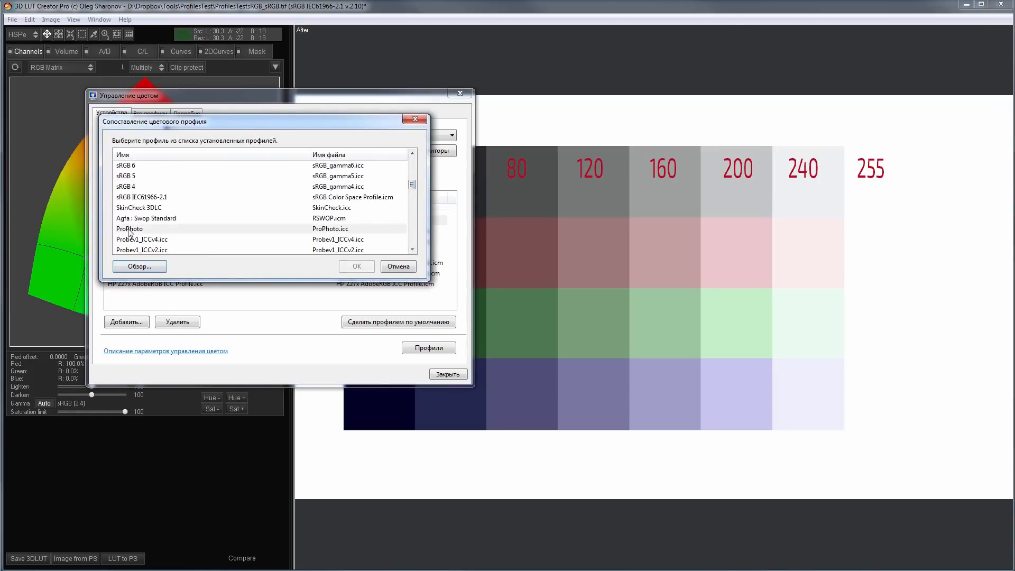
pyautogui.click(356, 265)
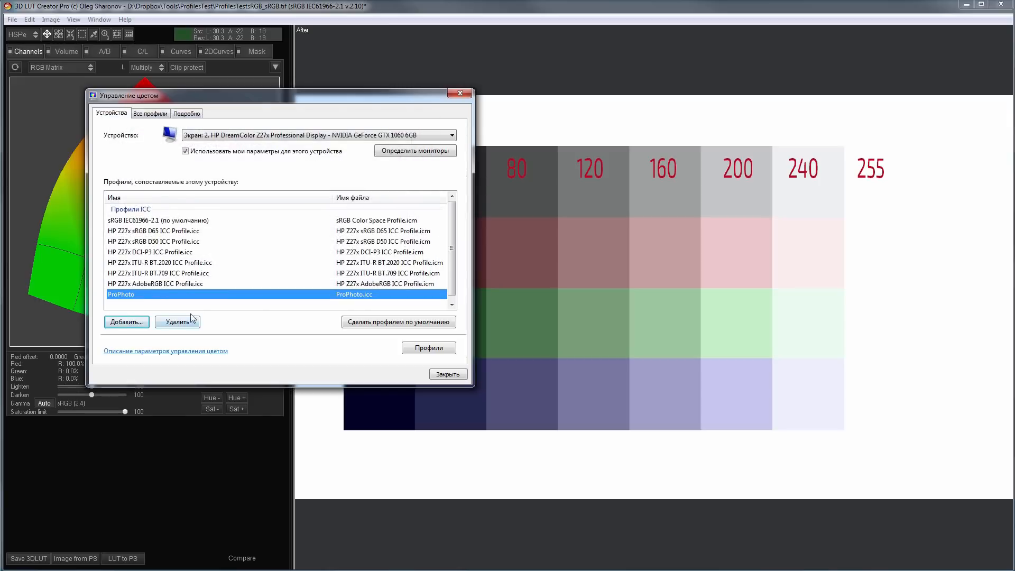
pyautogui.click(378, 324)
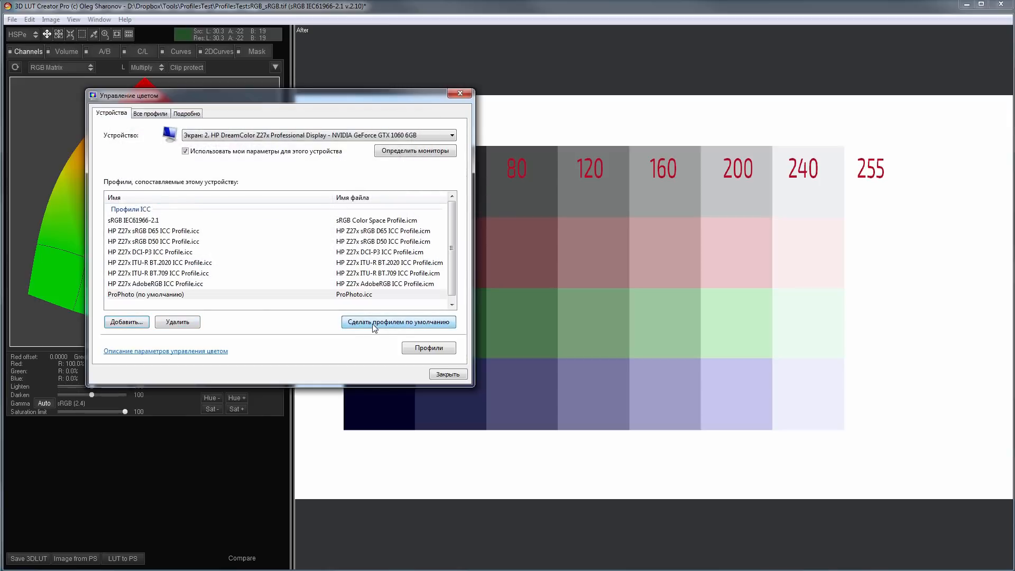
pyautogui.click(442, 373)
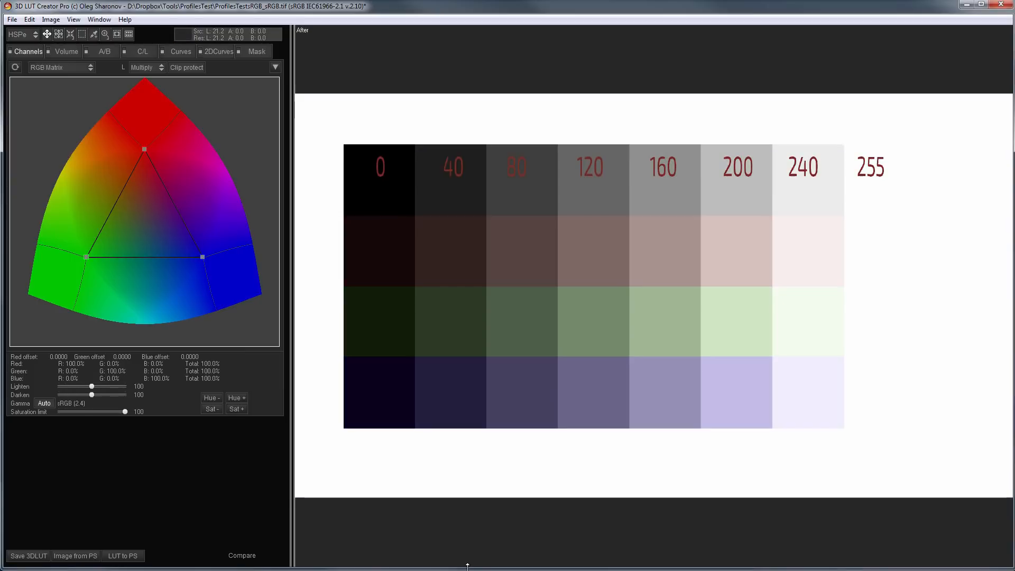
# - Check the loaded monitor profile in 3D LUT Creator, and sample the 40 red patch in the sRGB image's screenshot in Photoshop
pyautogui.click(11, 19)
pyautogui.moveTo(48, 237)
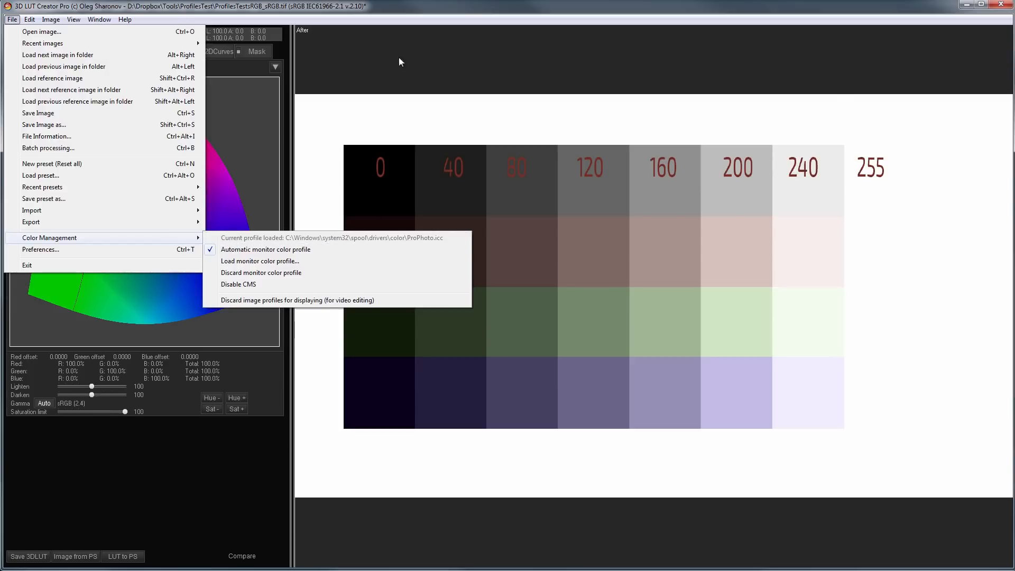
pyautogui.hotkey('alt', 'Tab')
pyautogui.moveTo(227, 248); pyautogui.dragTo(751, 42)
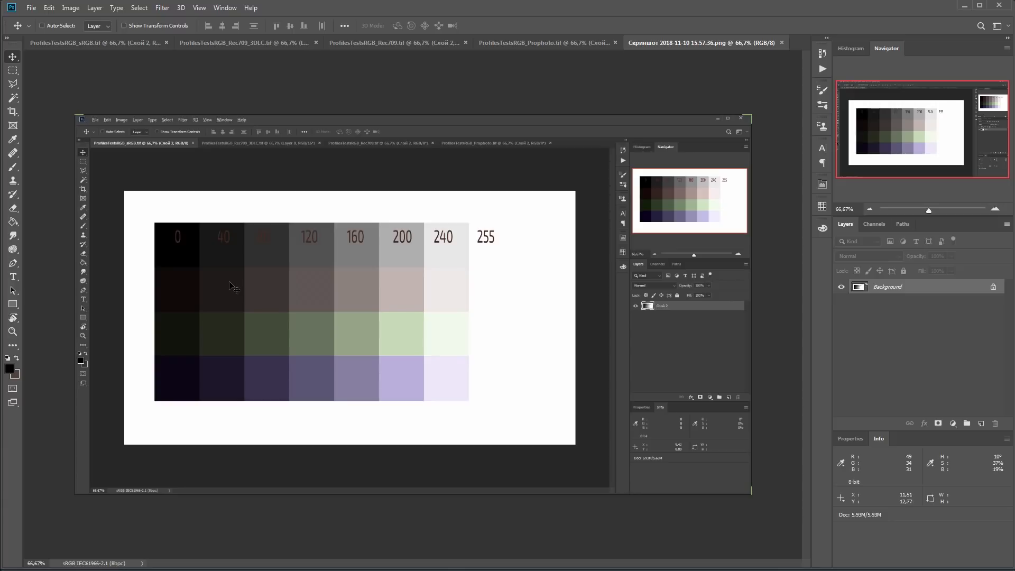
pyautogui.hotkey('ctrl', 'w')
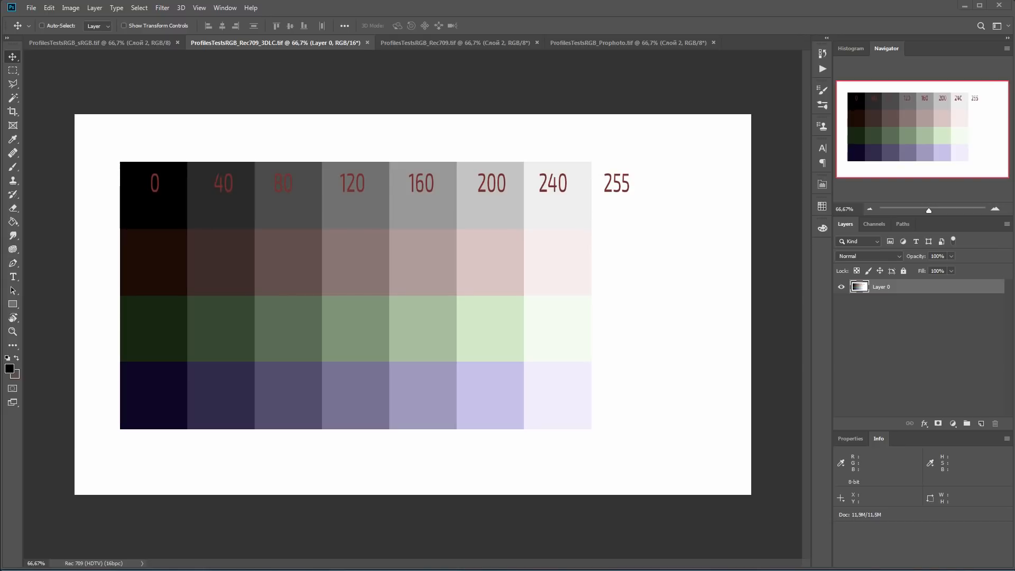
# - Switch to Premiere Pro and create a sequence from the ProfilesTestsRGB_sRGB image
pyautogui.hotkey('alt', 'Tab')
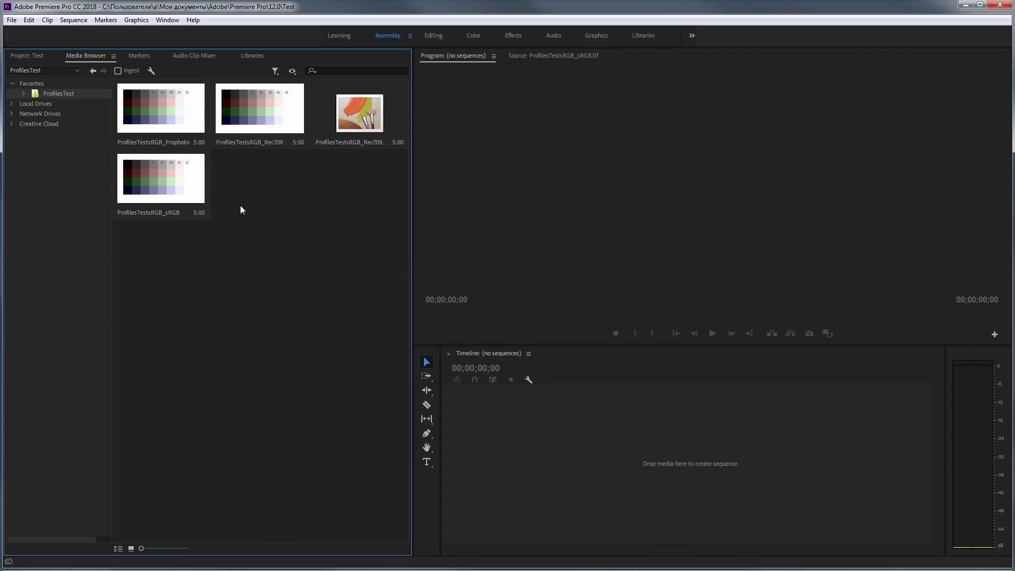
pyautogui.click(167, 189)
pyautogui.moveTo(374, 354); pyautogui.dragTo(478, 474)
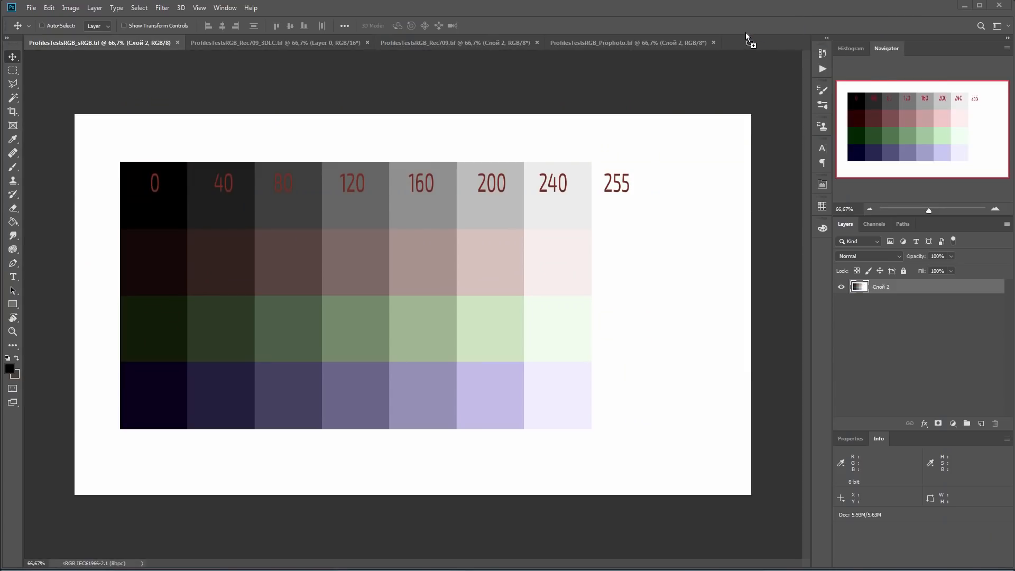
# - Open the Premiere screenshot as a separate Photoshop document, sample its 40 gray patch, and return to Premiere Pro
pyautogui.moveTo(746, 33); pyautogui.dragTo(750, 40)
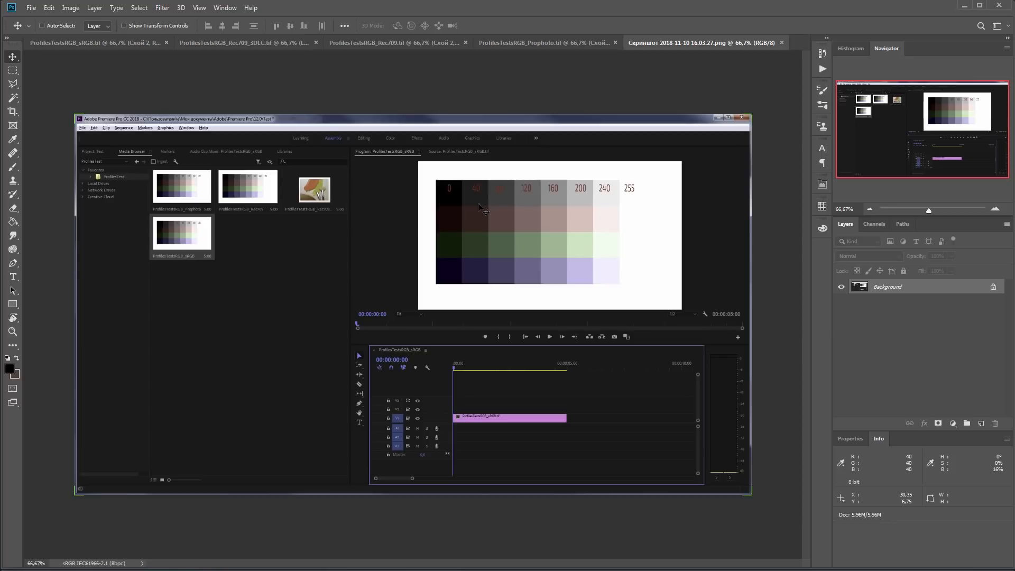
pyautogui.hotkey('alt', 'Tab')
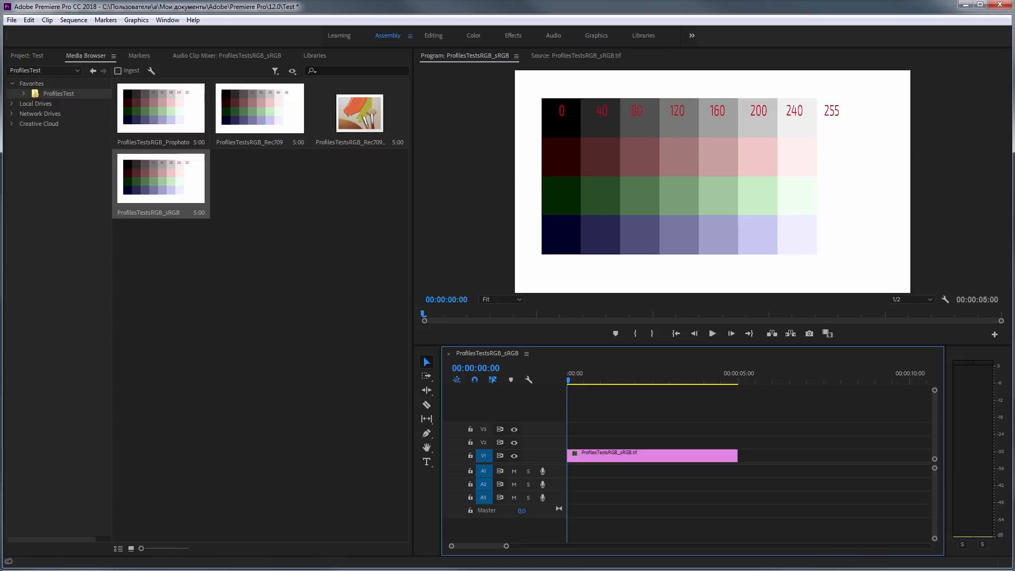
# - Place ProfilesTestsRGB_sRGB.tif on the DaVinci Resolve edit timeline, and paste the copied capture as a layer over the Premiere screenshot in Photoshop
pyautogui.hotkey('alt', 'Tab')
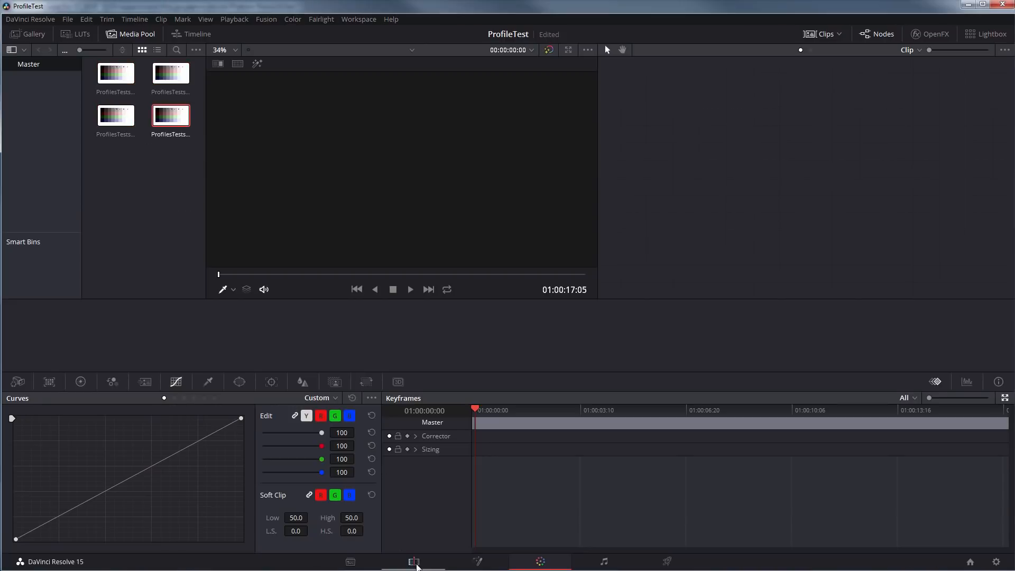
pyautogui.click(414, 561)
pyautogui.moveTo(109, 50); pyautogui.dragTo(132, 49)
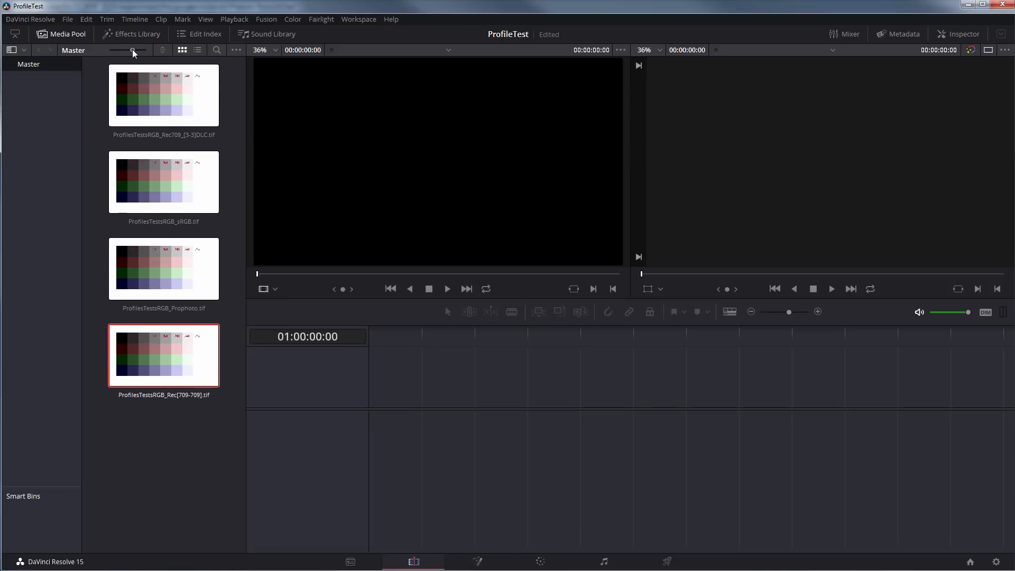
pyautogui.moveTo(159, 196); pyautogui.dragTo(372, 398)
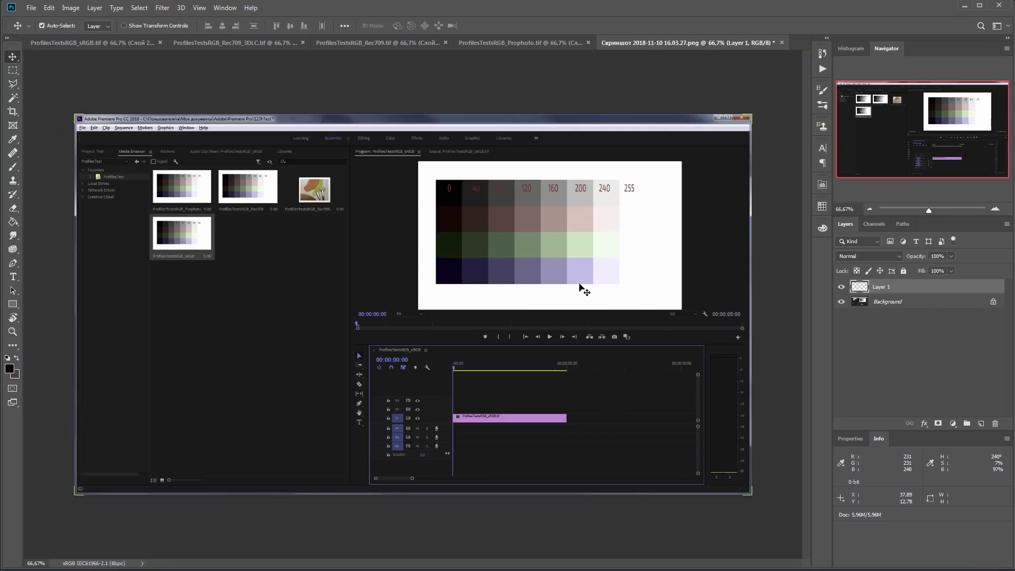
pyautogui.hotkey('ctrl', 'v')
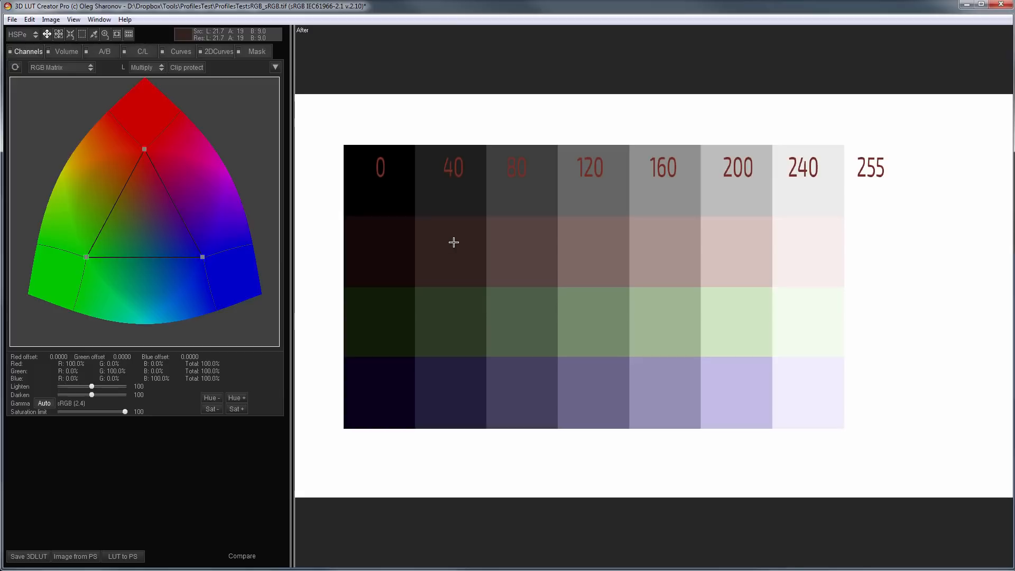
# - Discard the monitor color profile in 3D LUT Creator and open a screenshot of the resulting display in Photoshop
pyautogui.click(12, 20)
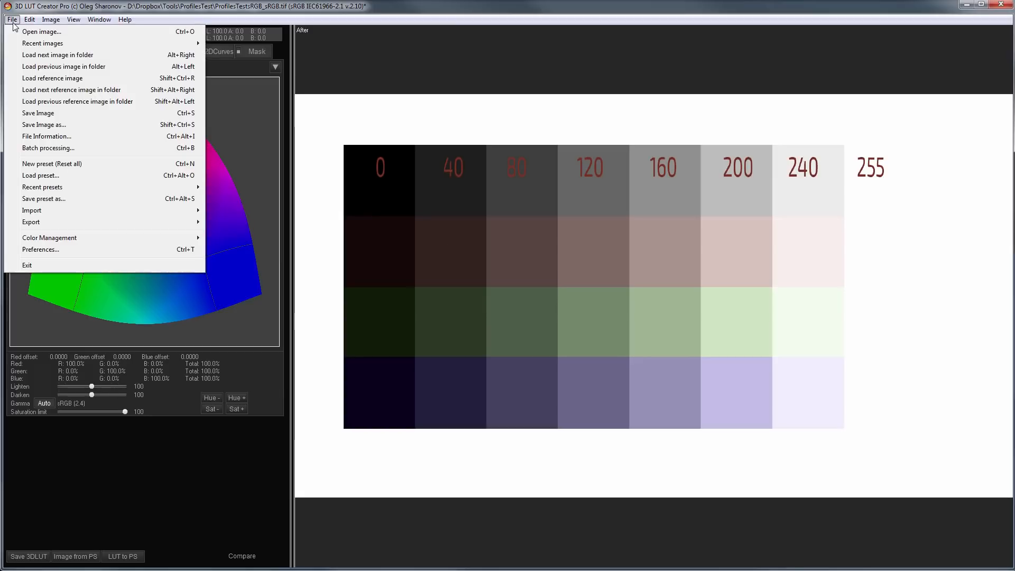
pyautogui.moveTo(44, 241)
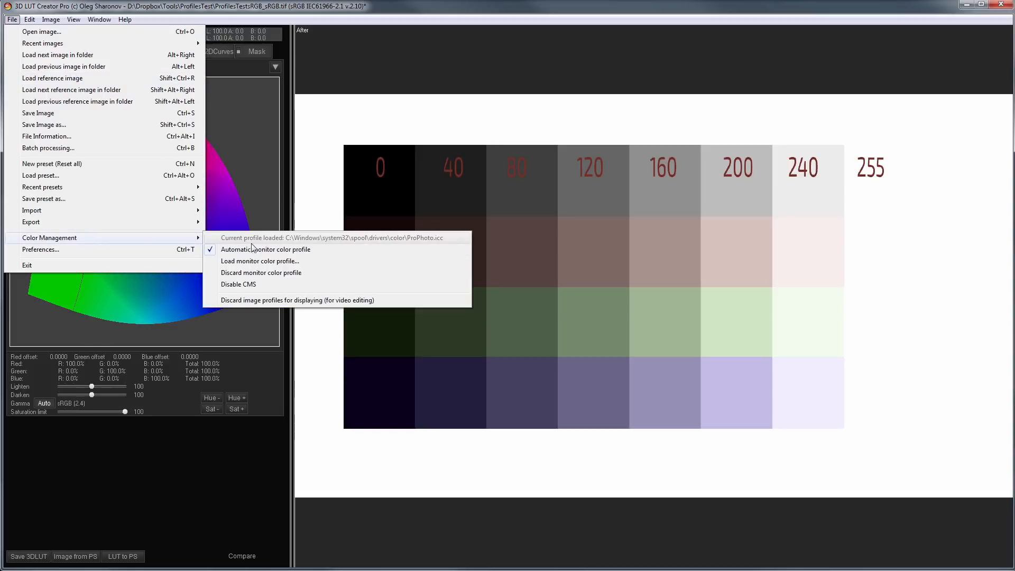
pyautogui.click(269, 273)
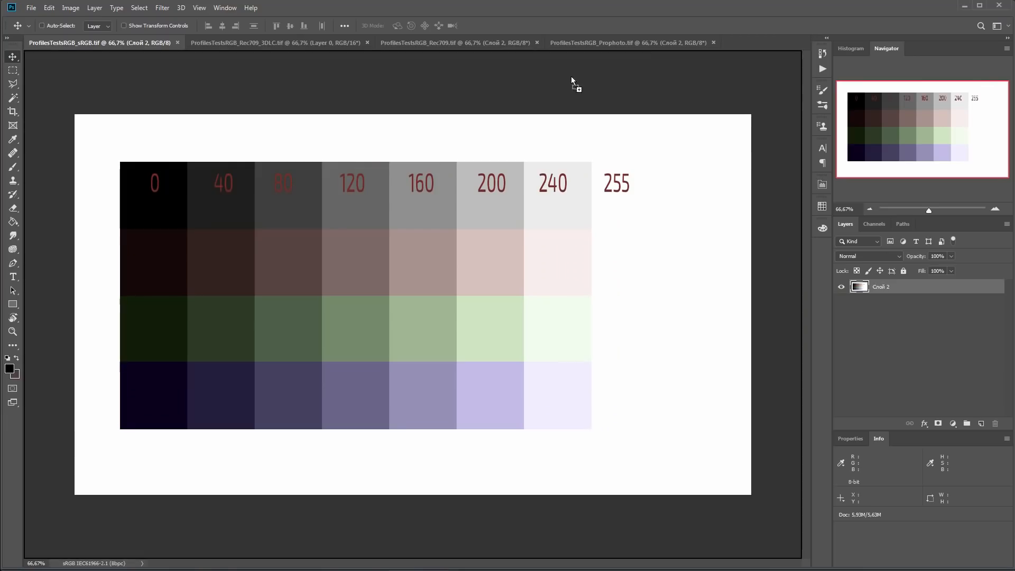
pyautogui.moveTo(571, 80); pyautogui.dragTo(762, 43)
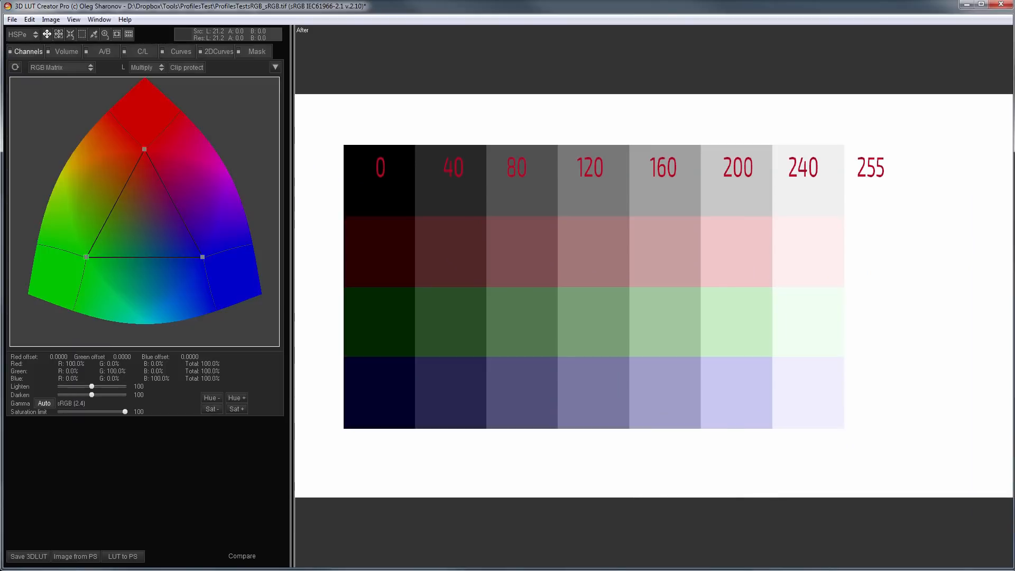
# - Compare the sRGB test image in 3D LUT Creator with the automatic monitor profile and with the monitor profile discarded
pyautogui.click(12, 19)
pyautogui.moveTo(55, 238)
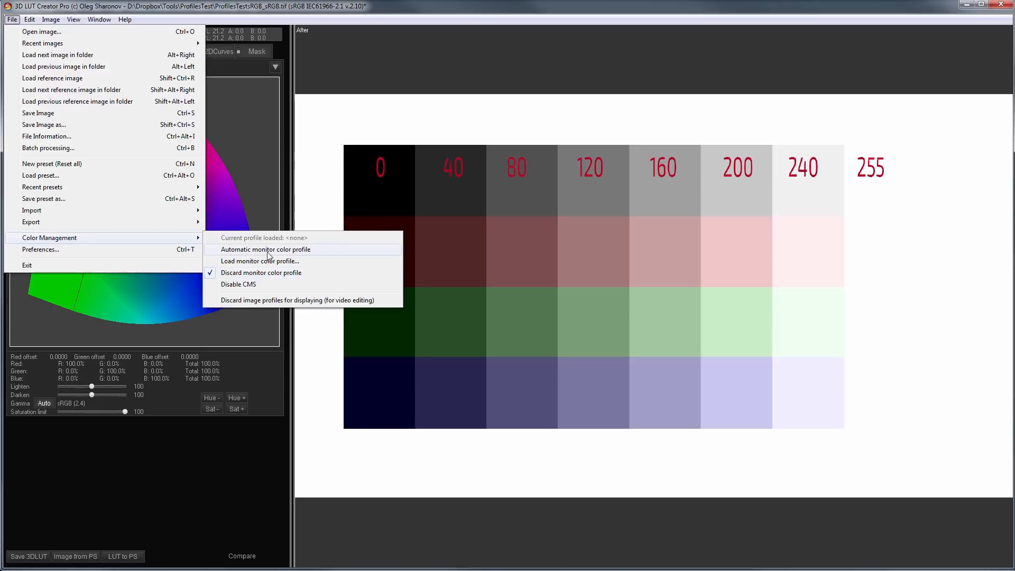
pyautogui.click(236, 252)
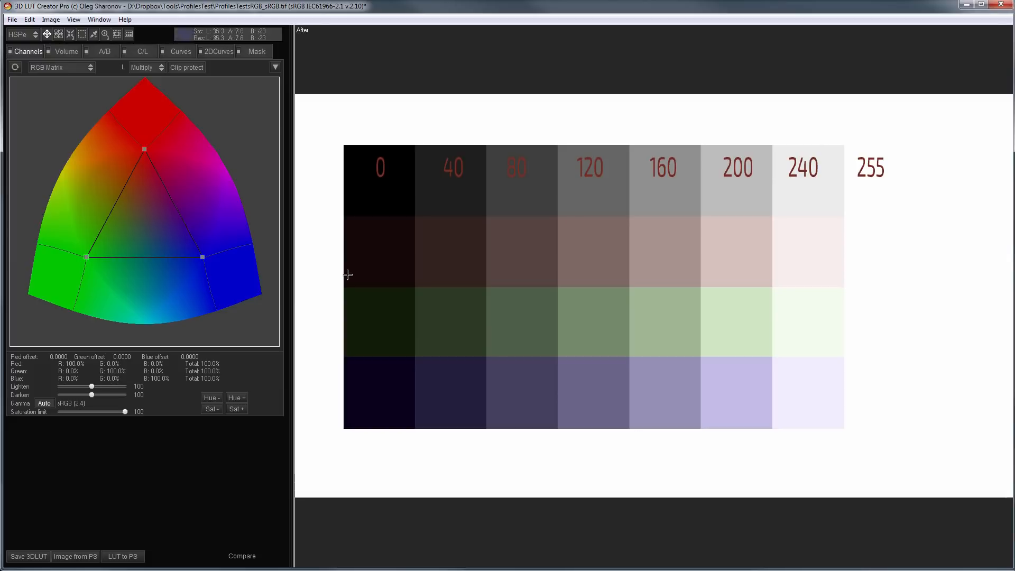
pyautogui.click(11, 20)
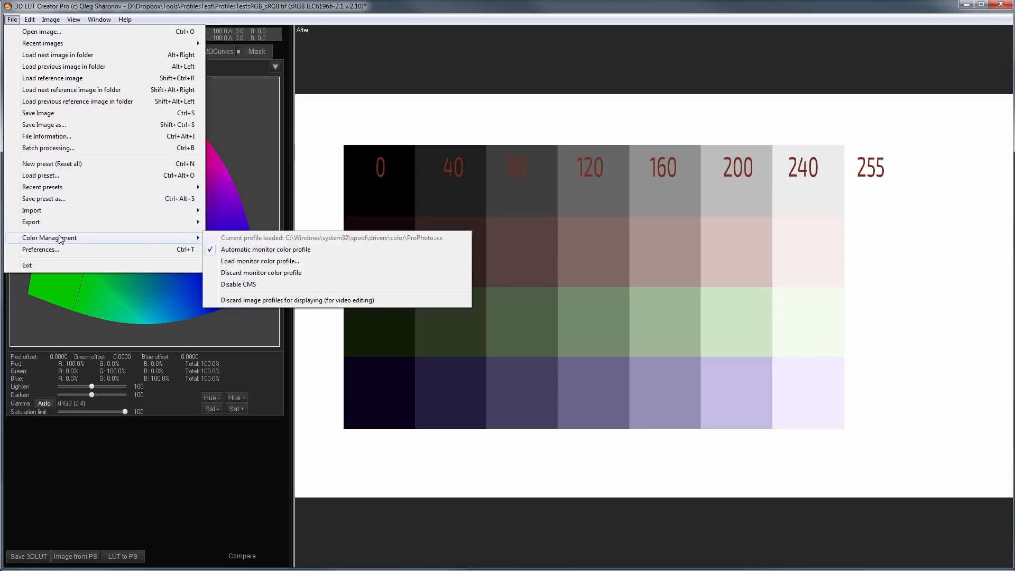
pyautogui.click(281, 273)
# - In Premiere Pro, append the ProfilesTestsRGB_Rec709 image after the sRGB clip and compare the two clips across their cut
pyautogui.hotkey('alt', 'Tab')
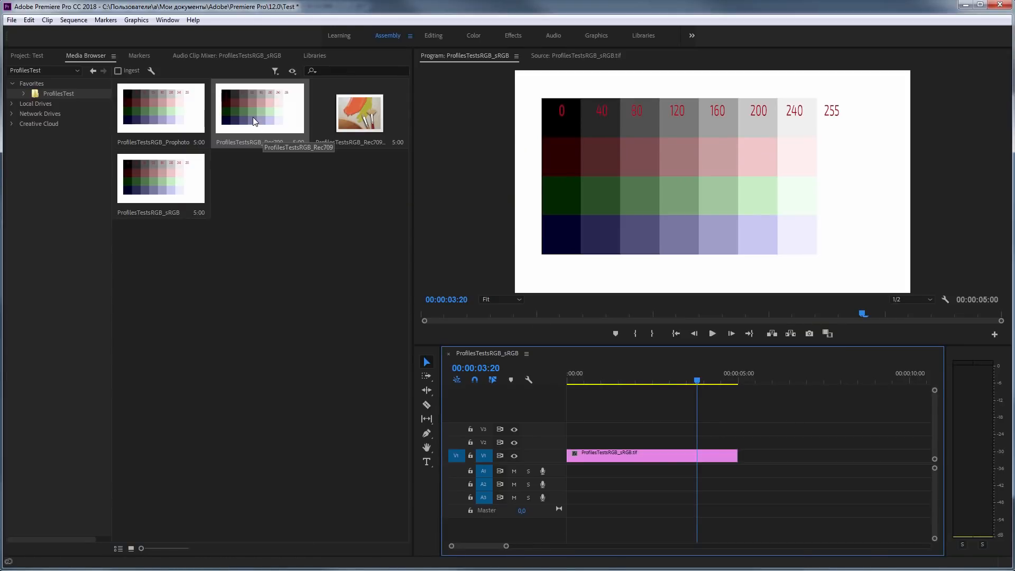
pyautogui.moveTo(253, 116); pyautogui.dragTo(741, 456)
pyautogui.click(767, 383)
pyautogui.click(687, 381)
pyautogui.click(769, 381)
pyautogui.click(697, 381)
pyautogui.click(766, 381)
pyautogui.click(698, 381)
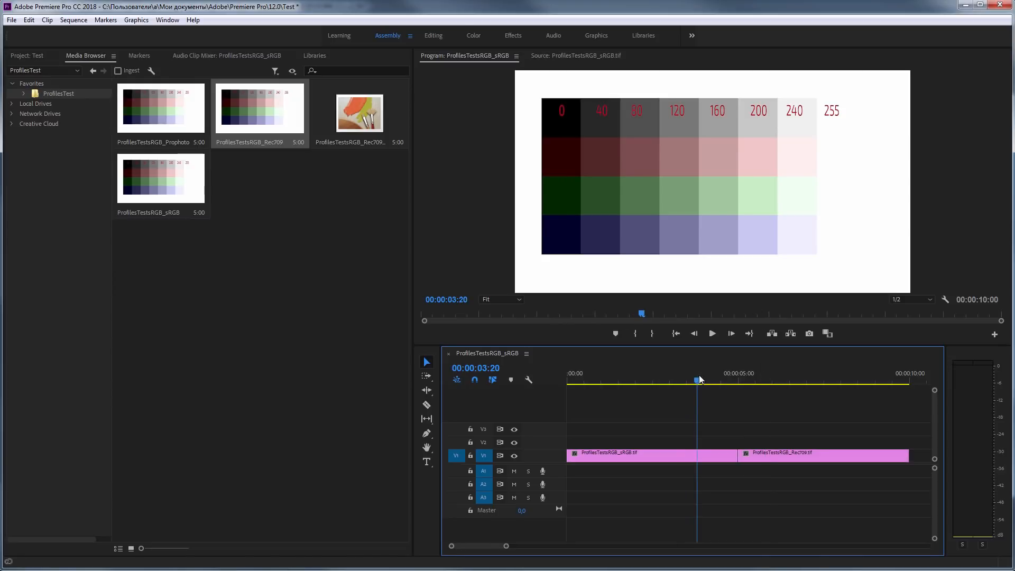
pyautogui.click(762, 381)
# - Append the ProfilesTestsRGB_Rec709_3DLC image to the sequence and compare it with the Rec709 clip
pyautogui.moveTo(359, 114); pyautogui.dragTo(918, 460)
pyautogui.click(923, 380)
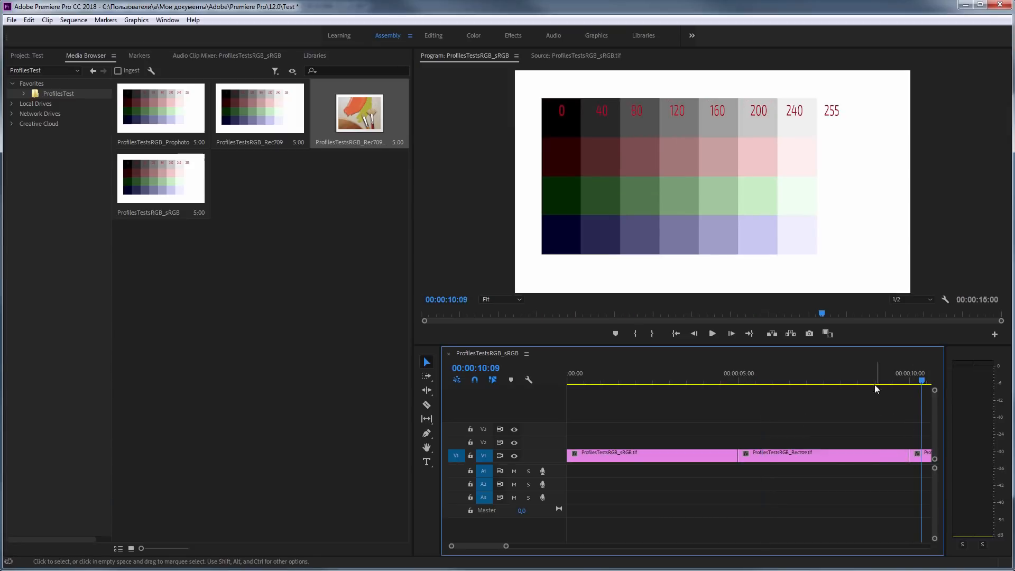
pyautogui.click(926, 380)
pyautogui.moveTo(926, 379); pyautogui.dragTo(887, 380)
pyautogui.moveTo(506, 546); pyautogui.dragTo(547, 548)
# - Append the ProfilesTestsRGB_Prophoto image to the end of the Premiere sequence and preview it
pyautogui.click(160, 180)
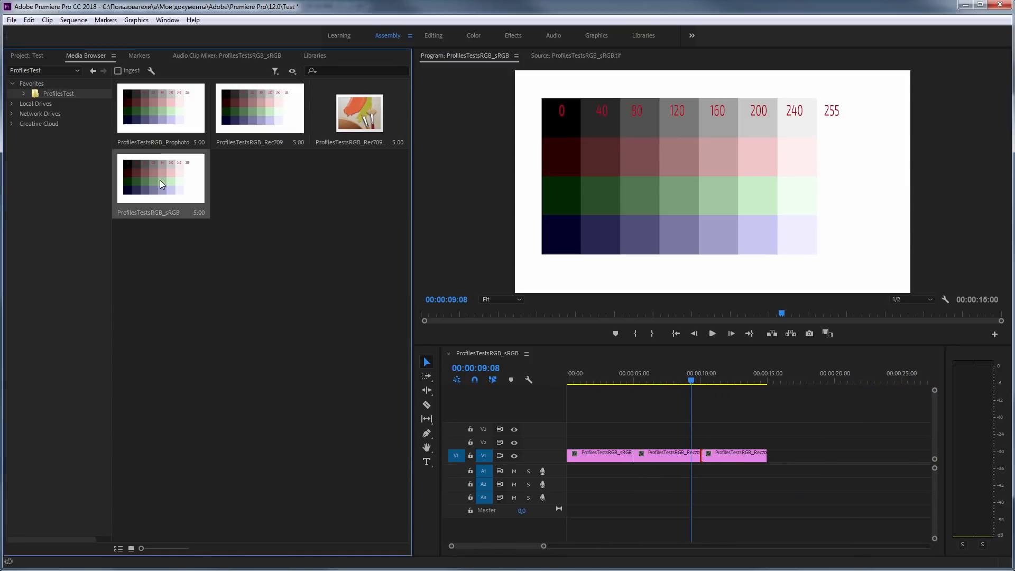
pyautogui.click(163, 117)
pyautogui.moveTo(164, 118); pyautogui.dragTo(778, 460)
pyautogui.click(792, 375)
pyautogui.moveTo(792, 376)
pyautogui.mouseDown()
pyautogui.moveTo(619, 378)
pyautogui.moveTo(787, 376)
pyautogui.mouseUp()
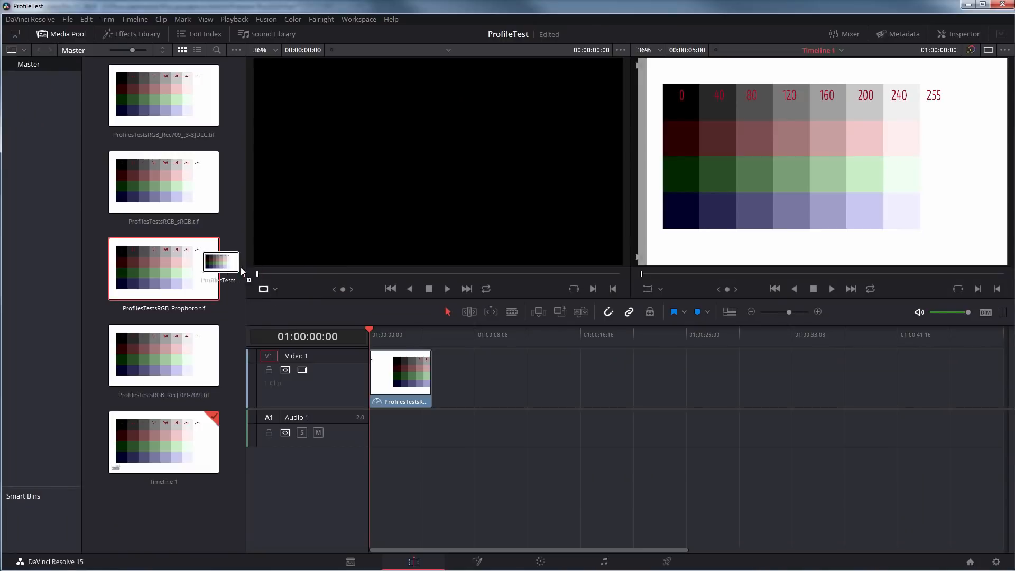
# - In DaVinci Resolve, add ProfilesTestsRGB_Prophoto.tif after the first timeline clip and compare the two clips across their cut
pyautogui.moveTo(238, 271); pyautogui.dragTo(473, 378)
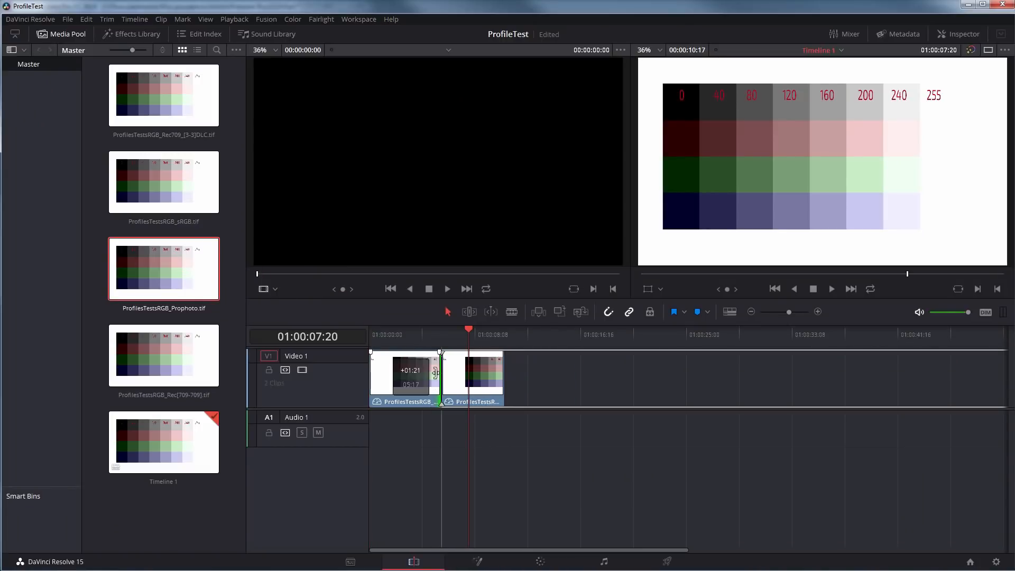
pyautogui.moveTo(420, 339); pyautogui.dragTo(471, 340)
pyautogui.moveTo(471, 341); pyautogui.dragTo(462, 340)
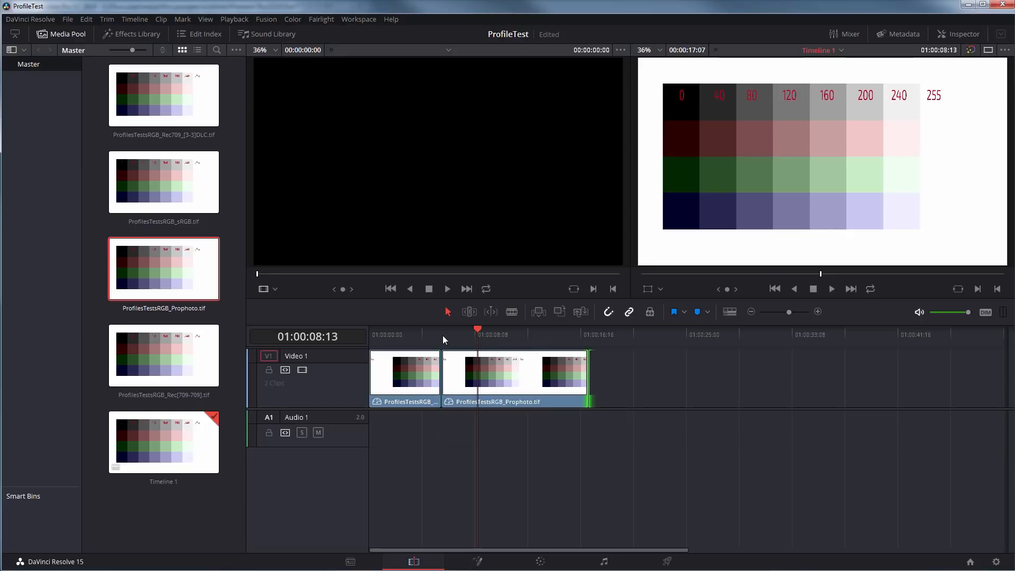
pyautogui.click(460, 336)
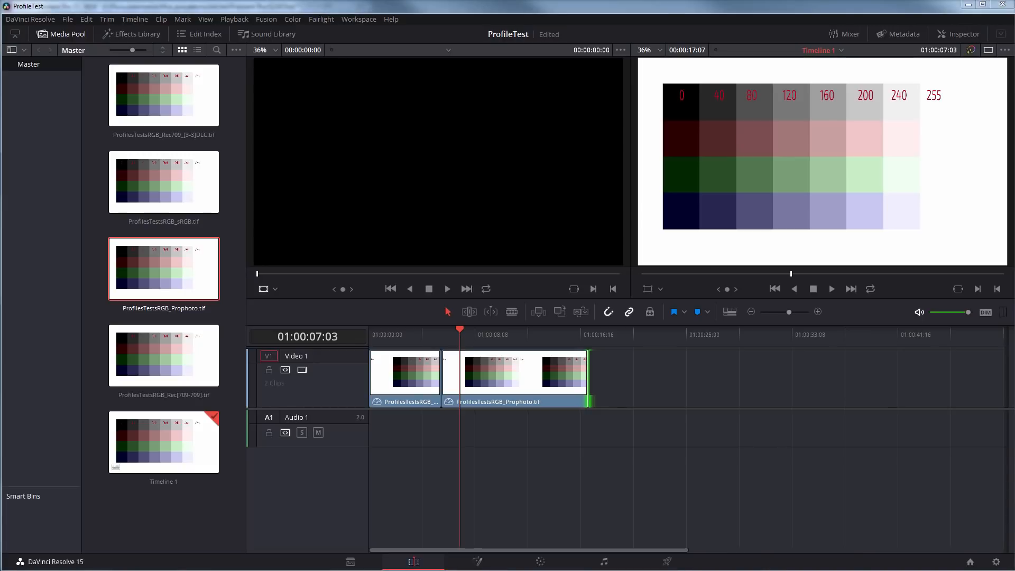
# - Inspect and close the photo viewer's sRGB screenshot in Photoshop, and show the ProPhoto test image in Windows Photo Viewer
pyautogui.hotkey('alt', 'Tab')
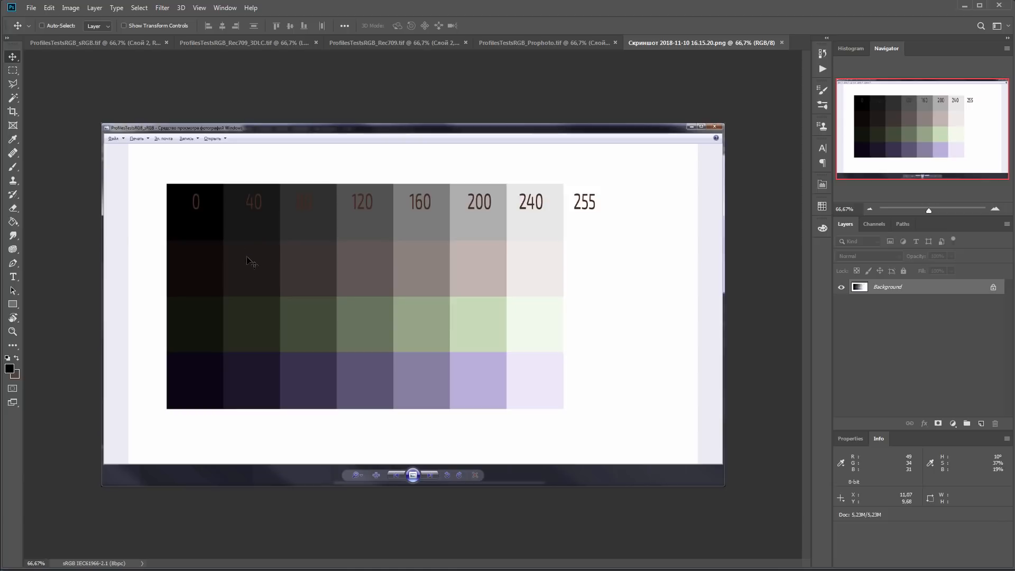
pyautogui.click(783, 42)
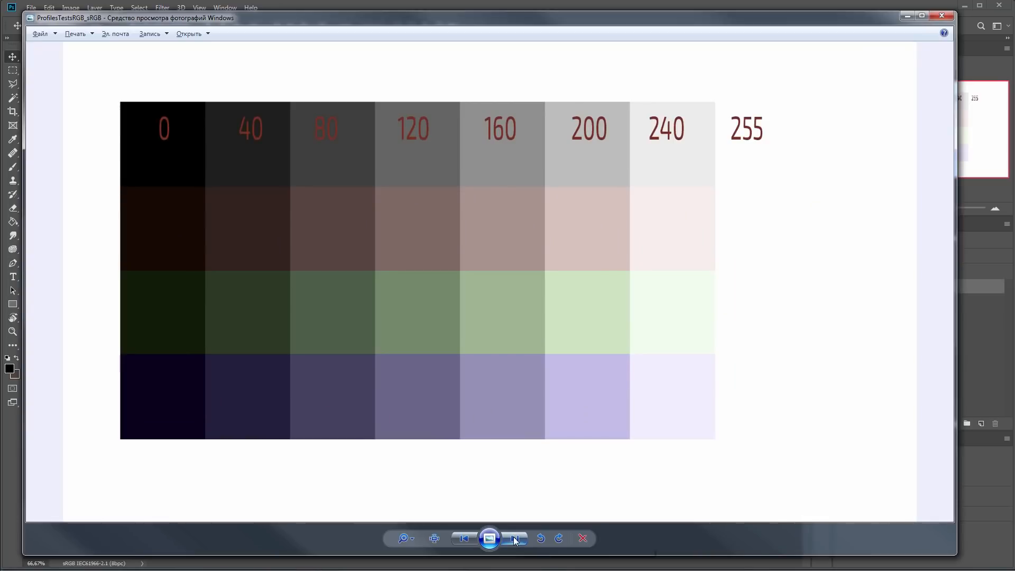
pyautogui.click(515, 539)
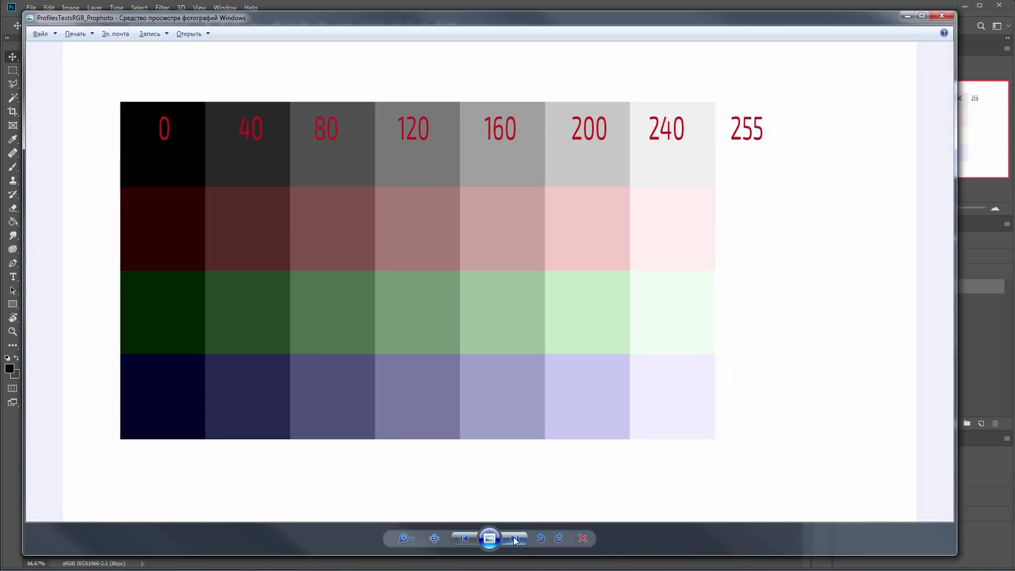
# - Flip back and forth between the ProfilesTestsRGB_Prophoto and ProfilesTestsRGB_Rec709 images to compare their displayed colors
pyautogui.click(464, 539)
pyautogui.click(516, 539)
pyautogui.click(464, 539)
pyautogui.click(516, 539)
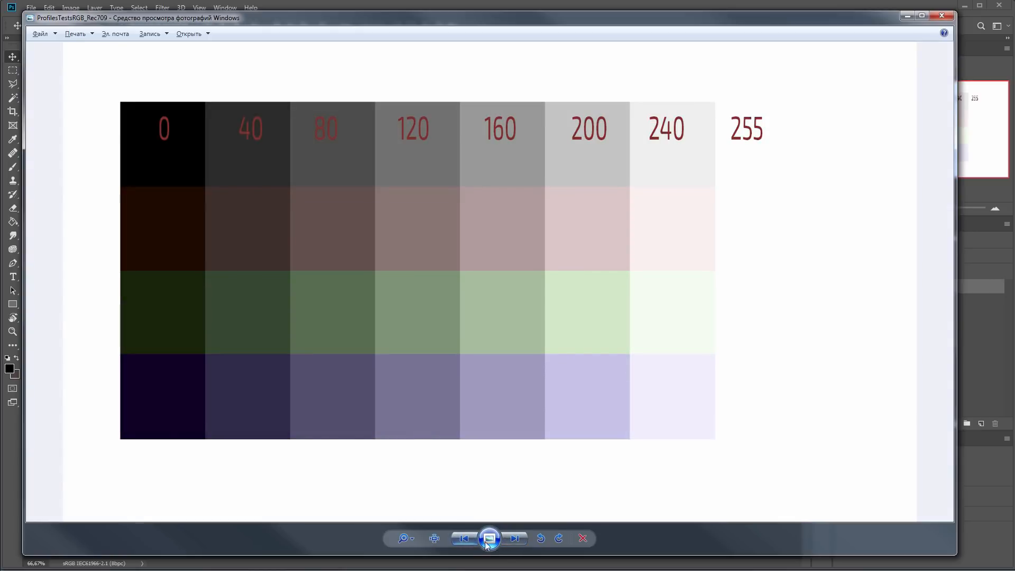
pyautogui.click(465, 541)
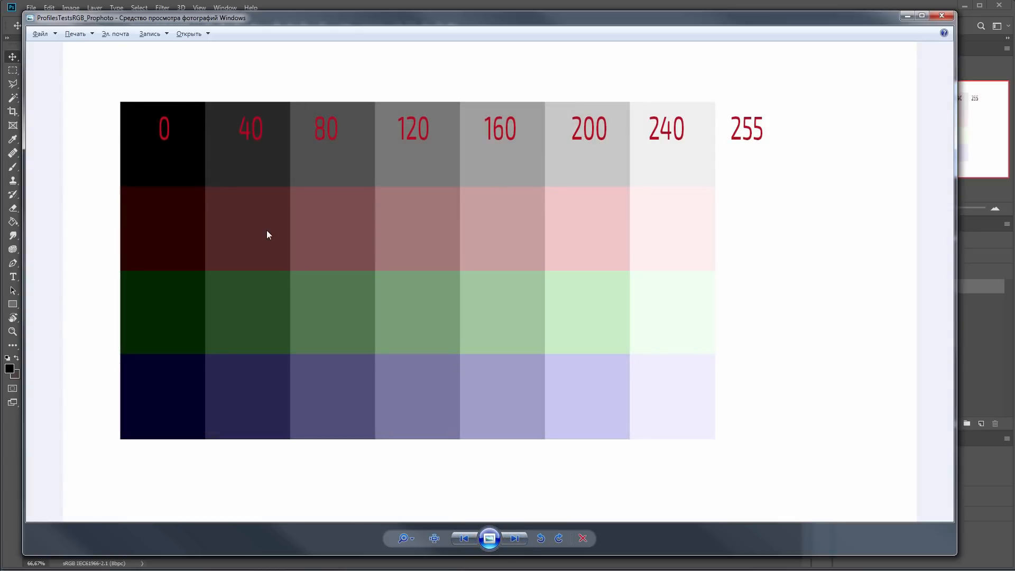
pyautogui.click(511, 540)
pyautogui.click(515, 541)
pyautogui.click(470, 536)
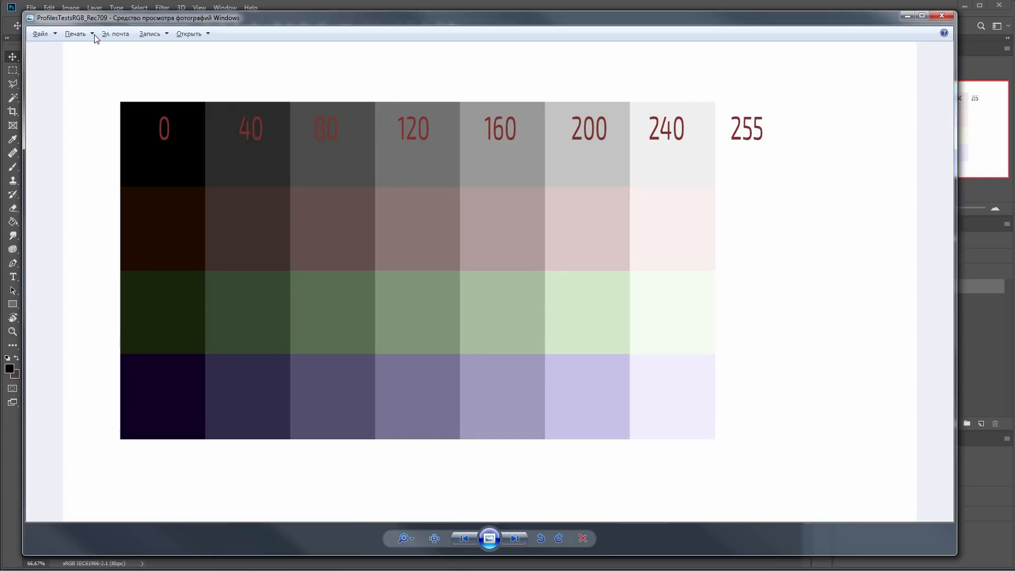
# - Alternate between the ProfilesTestsRGB_Rec709_3DLC and ProfilesTestsRGB_Rec709 images to compare how they are displayed
pyautogui.click(515, 539)
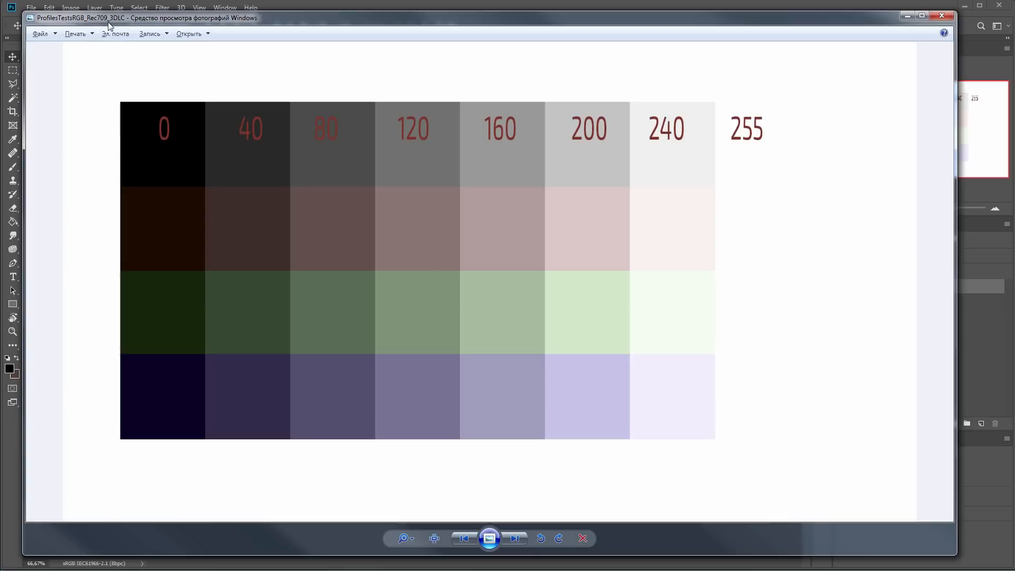
pyautogui.click(464, 539)
pyautogui.click(514, 538)
pyautogui.click(470, 545)
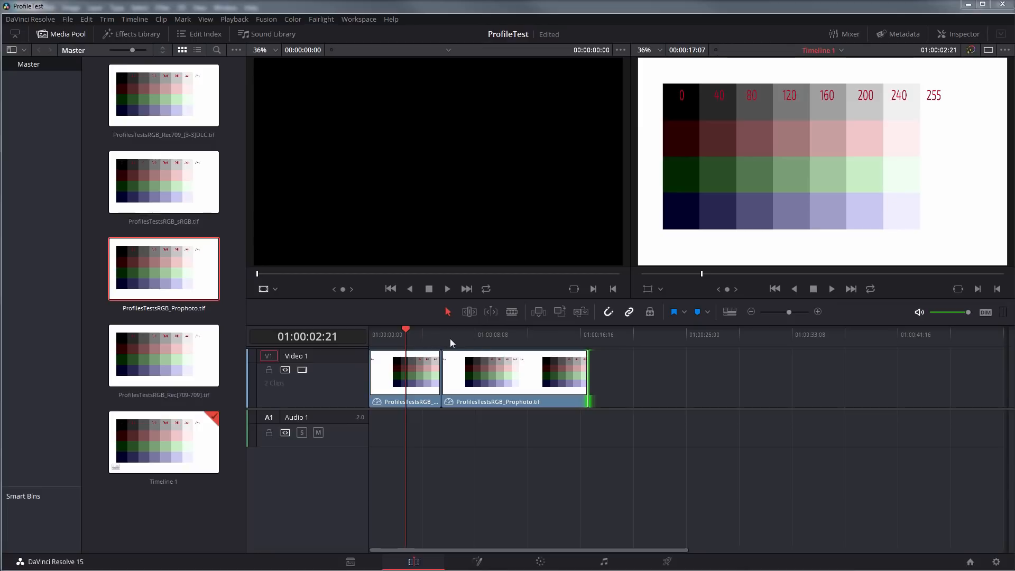
# - On DaVinci Resolve's Color page, add the 3D LUT Creator OFX plugin after node 01 and open 3D LUT Creator from it
pyautogui.click(541, 561)
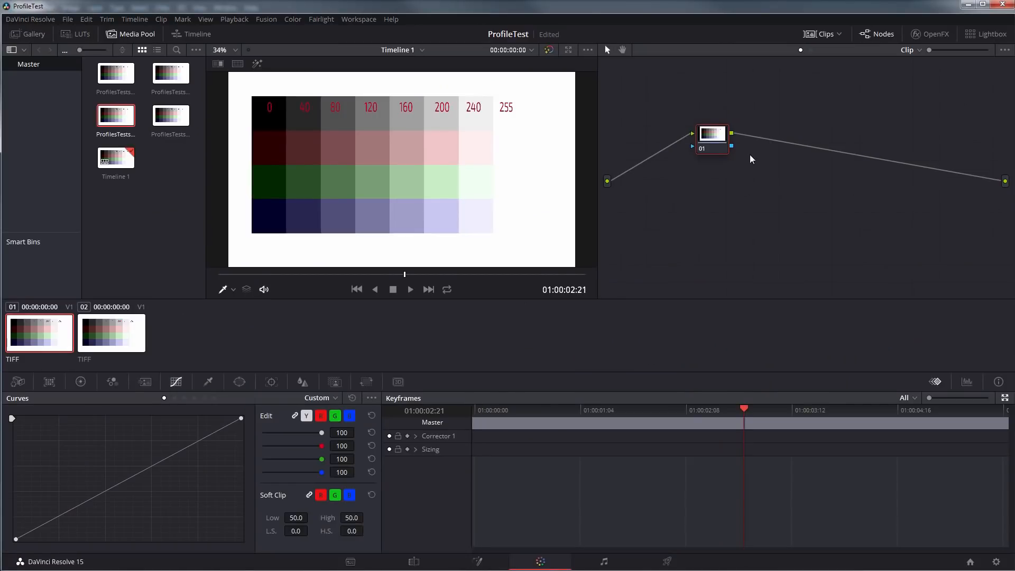
pyautogui.click(931, 34)
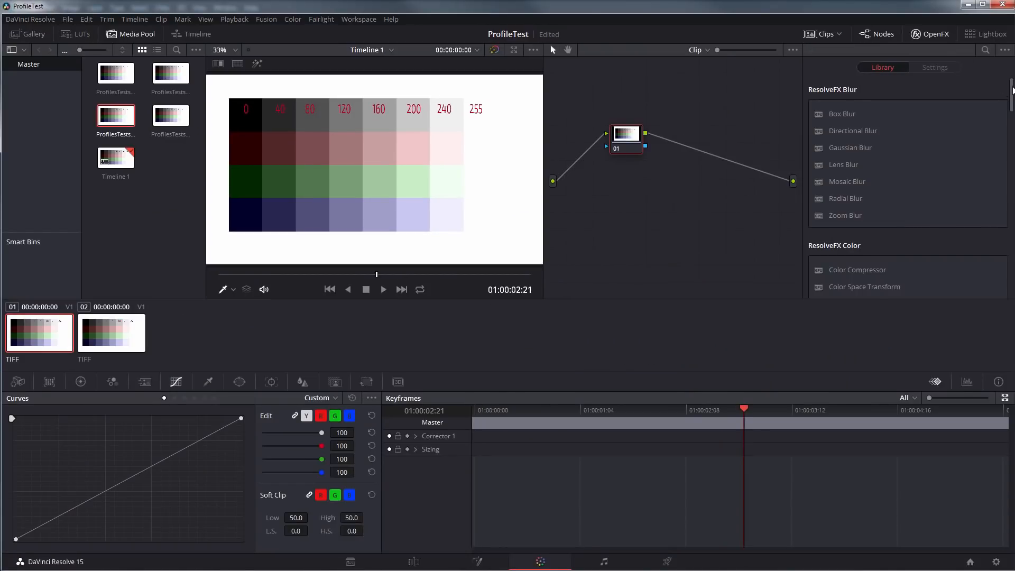
pyautogui.moveTo(1011, 90); pyautogui.dragTo(1011, 286)
pyautogui.moveTo(867, 285); pyautogui.dragTo(679, 147)
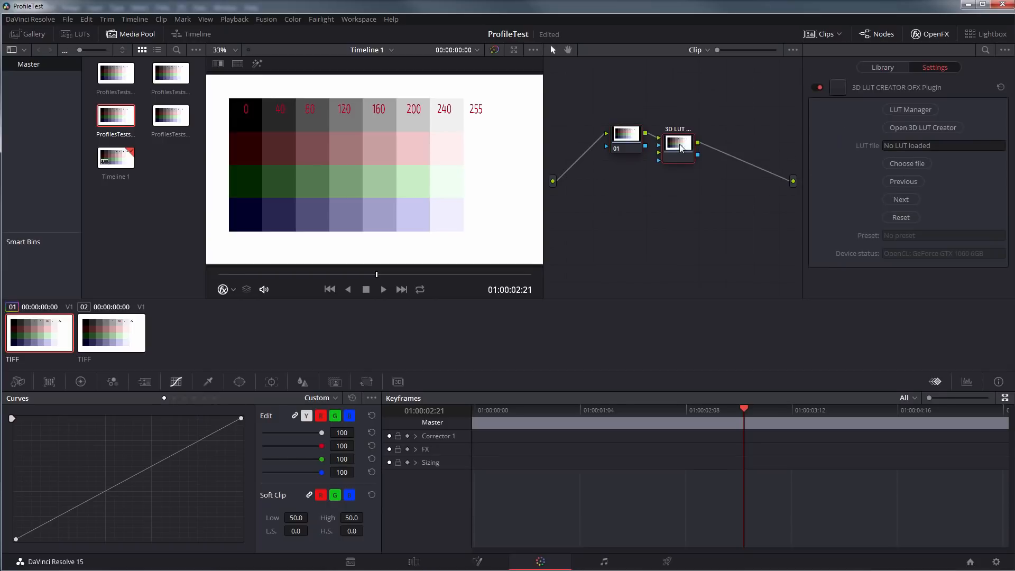
pyautogui.click(923, 128)
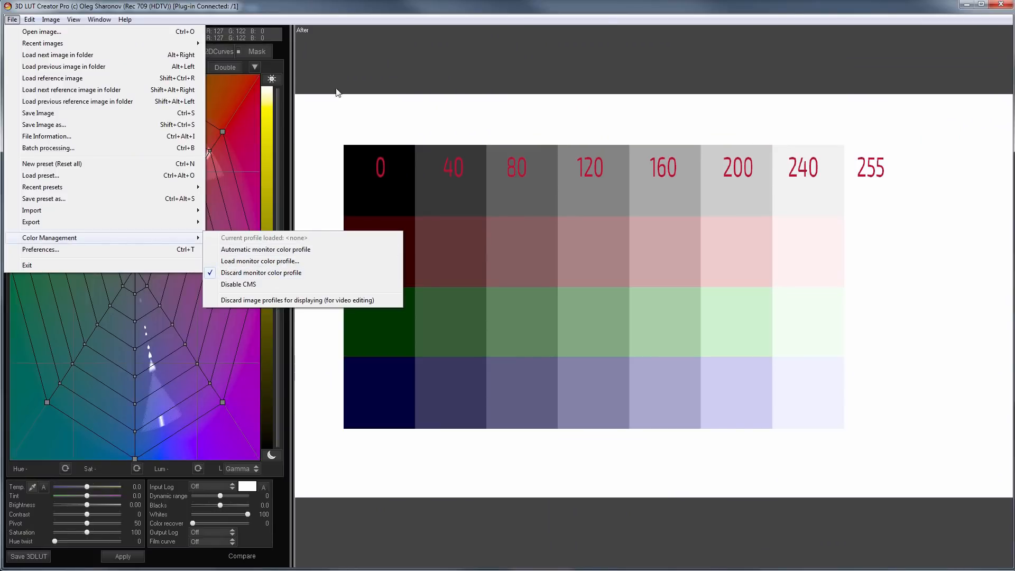
# - Open the 3D LUT Creator screenshot Скриншот 2018-11-10 16.17.51.png in Photoshop, and compare the test image in 3D LUT Creator and DaVinci Resolve
pyautogui.click(349, 18)
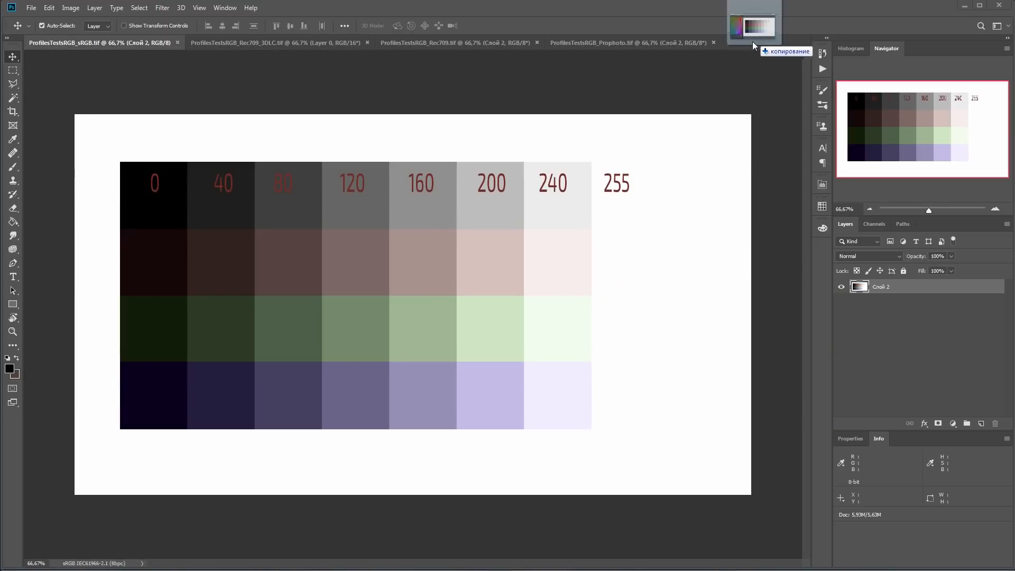
pyautogui.moveTo(753, 41); pyautogui.dragTo(753, 41)
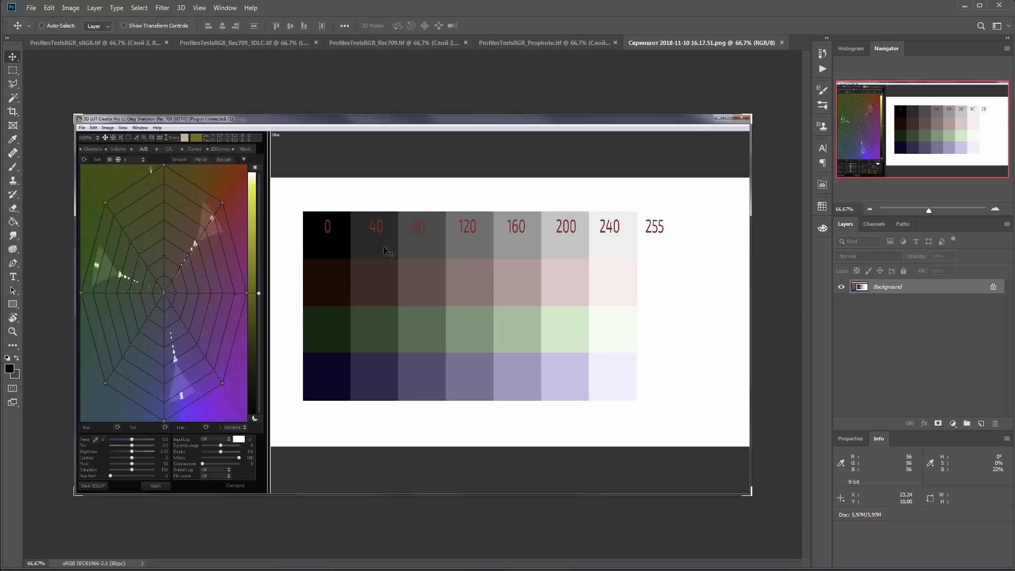
pyautogui.hotkey('alt', 'Tab')
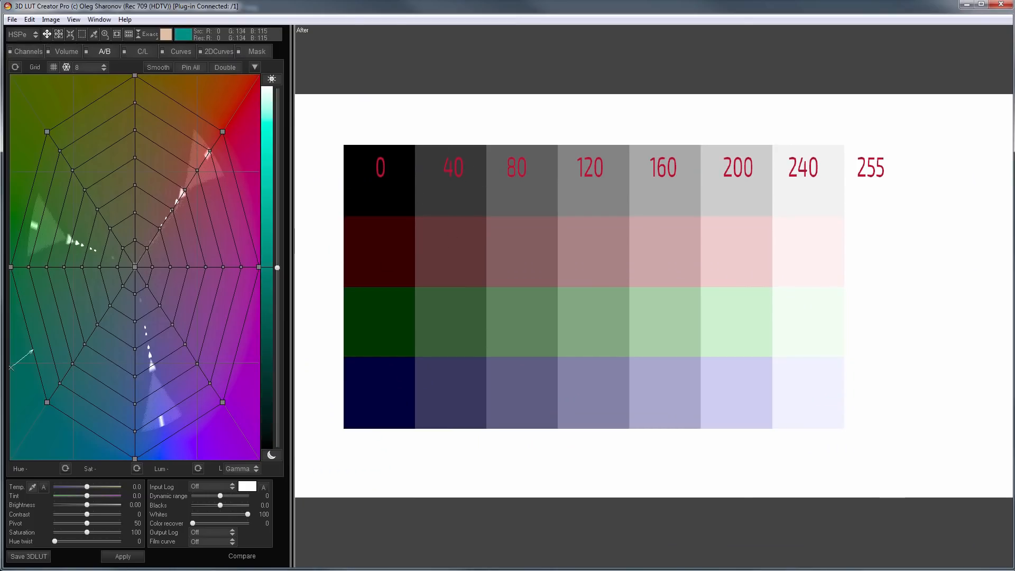
pyautogui.hotkey('alt', 'Tab')
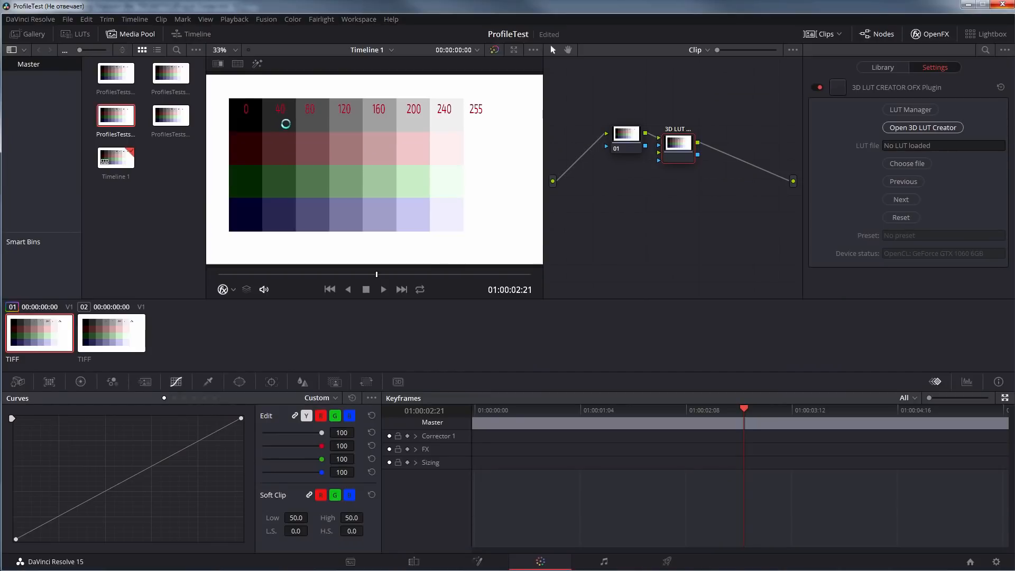
pyautogui.hotkey('alt', 'Tab')
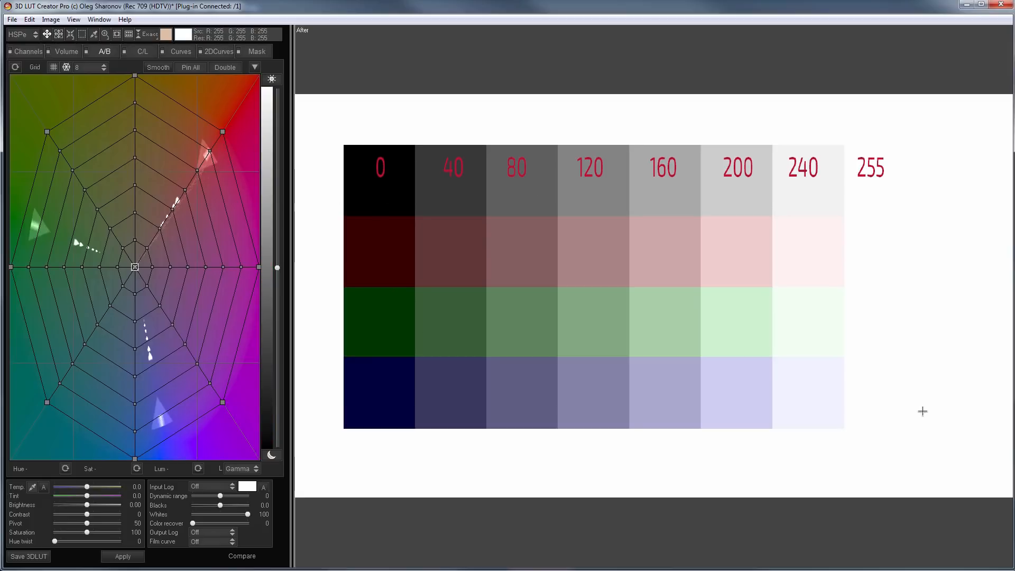
# - Set 3D LUT Creator to discard image profiles for displaying, and open the new screenshot Скриншот 2018-11-10 16.19.39.png in Photoshop
pyautogui.click(12, 19)
pyautogui.moveTo(51, 239)
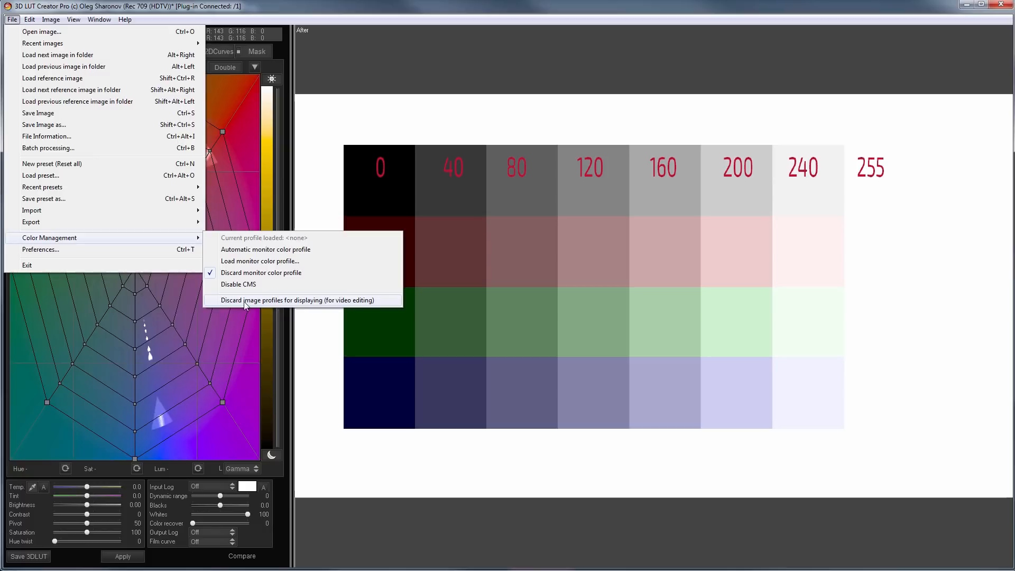
pyautogui.click(332, 300)
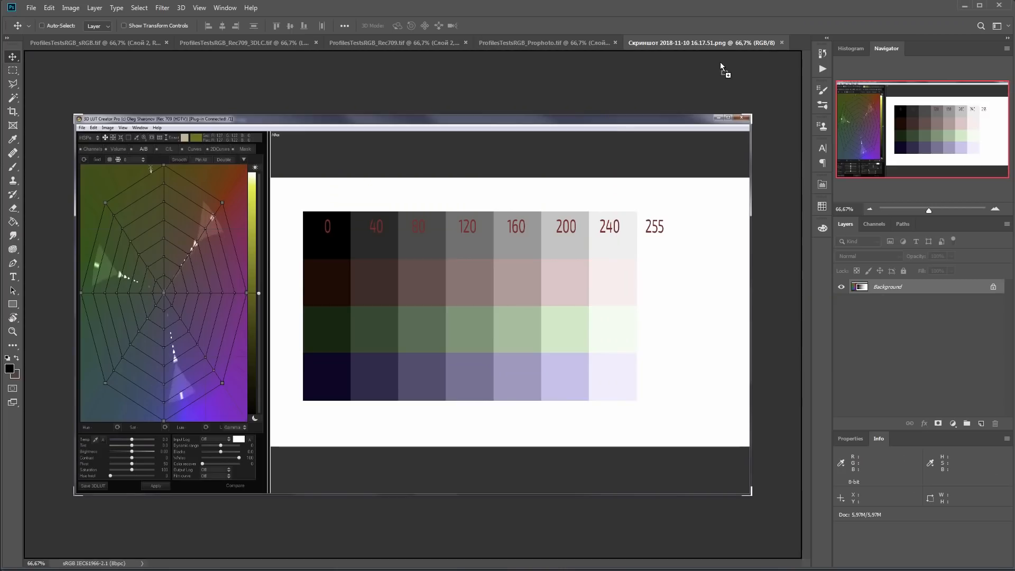
pyautogui.moveTo(725, 68); pyautogui.dragTo(797, 41)
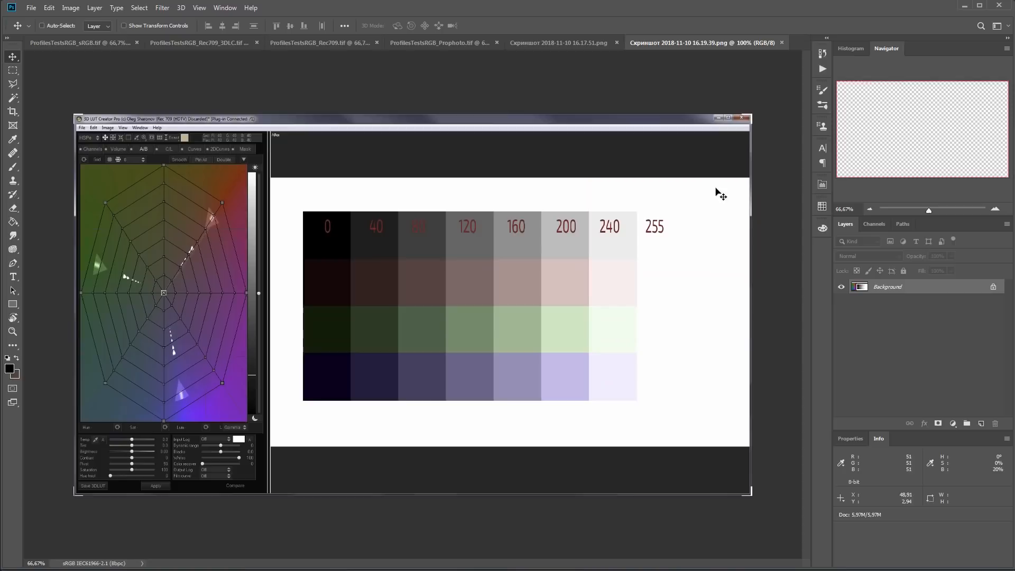